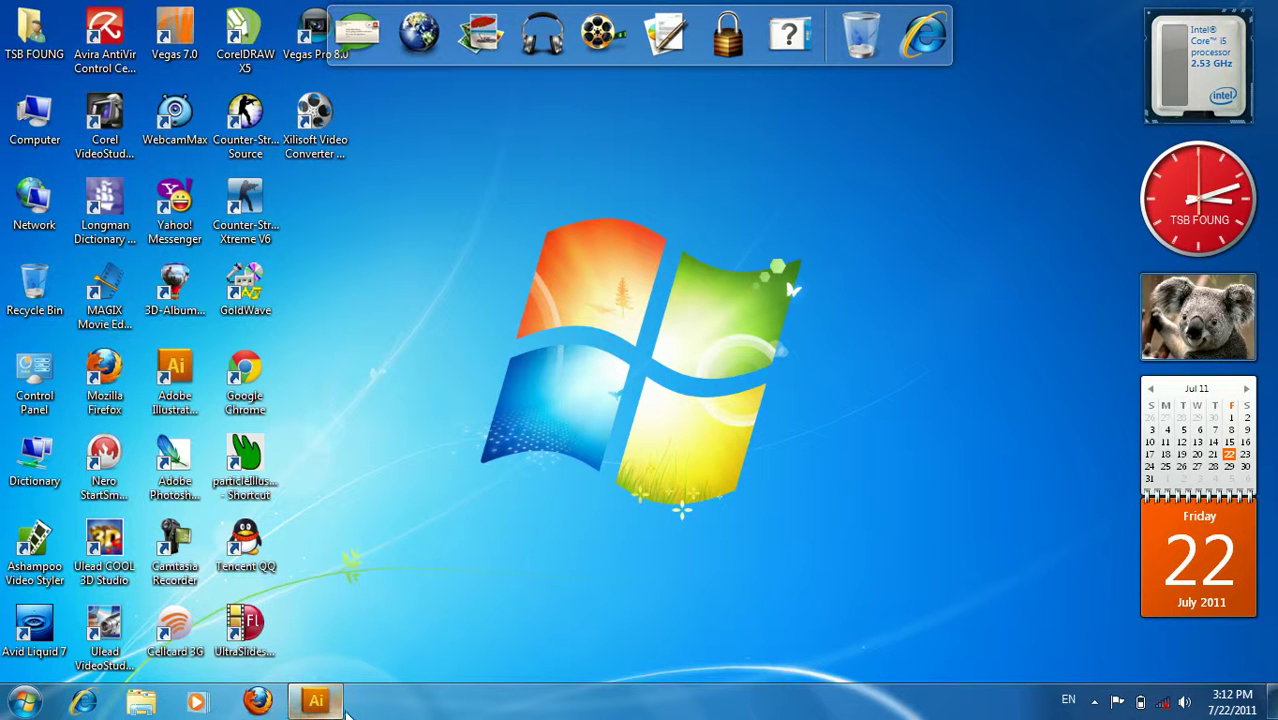
# - Draw a 710 × 487 pt rectangle over the top of the artboard and fill it black
pyautogui.click(338, 704)
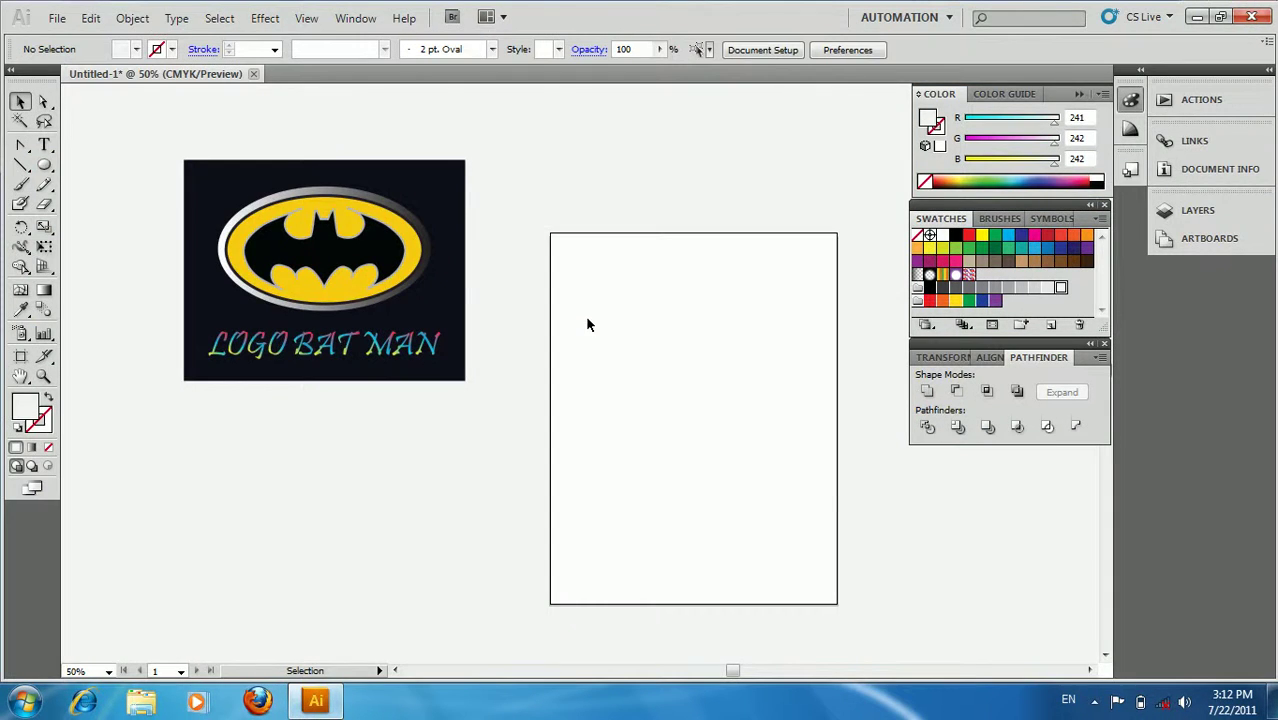
pyautogui.moveTo(44, 165); pyautogui.dragTo(75, 168)
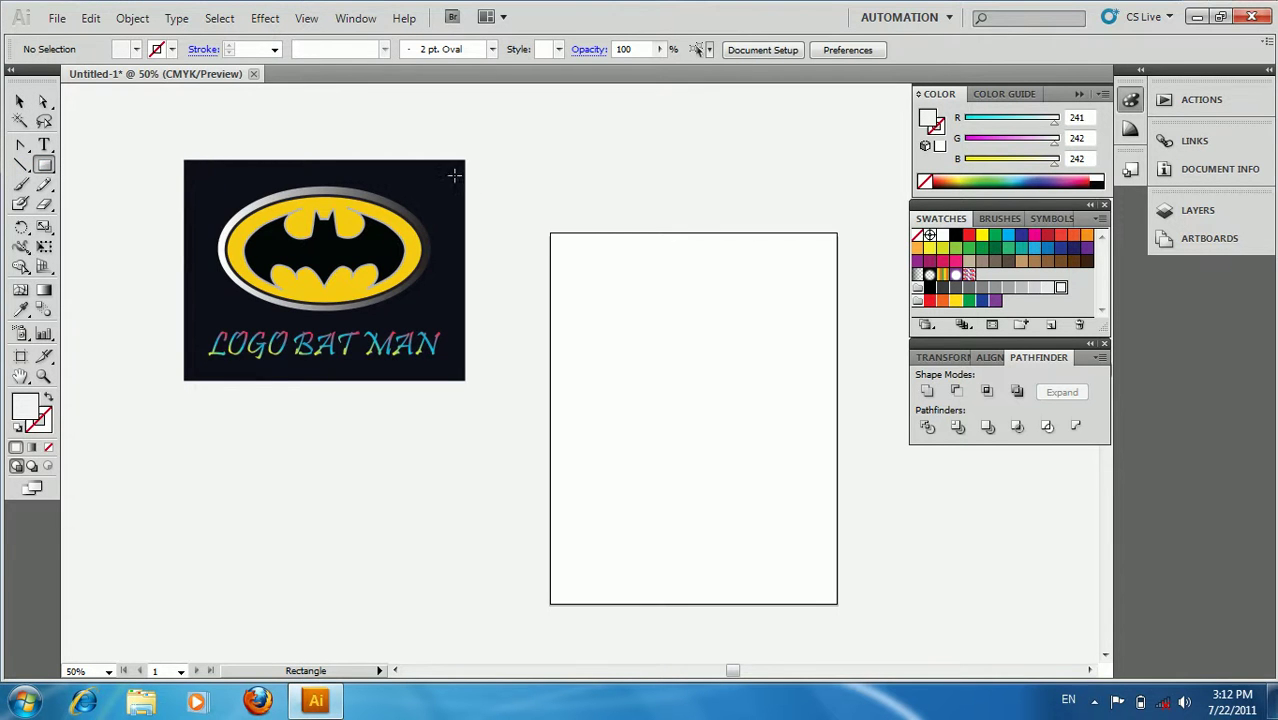
pyautogui.moveTo(491, 160)
pyautogui.mouseDown()
pyautogui.moveTo(767, 384)
pyautogui.moveTo(824, 388)
pyautogui.mouseUp()
pyautogui.click(20, 100)
pyautogui.click(136, 49)
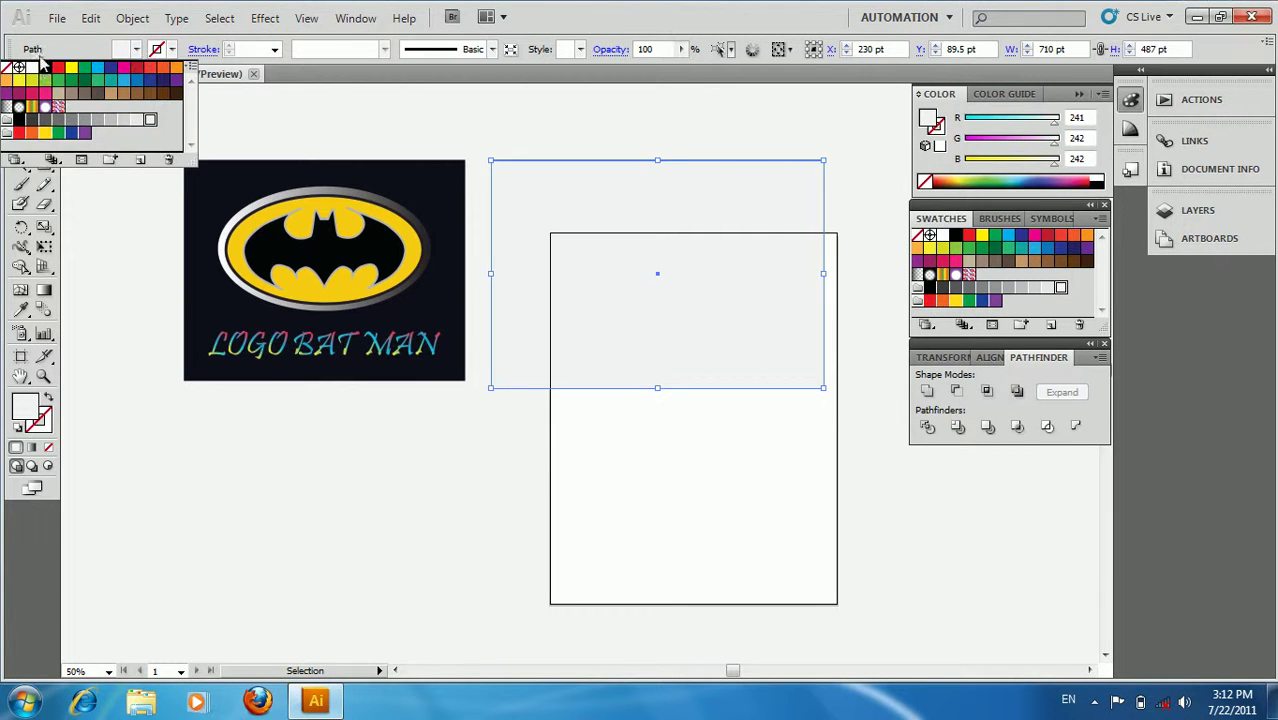
pyautogui.click(46, 68)
pyautogui.click(565, 103)
pyautogui.click(565, 103)
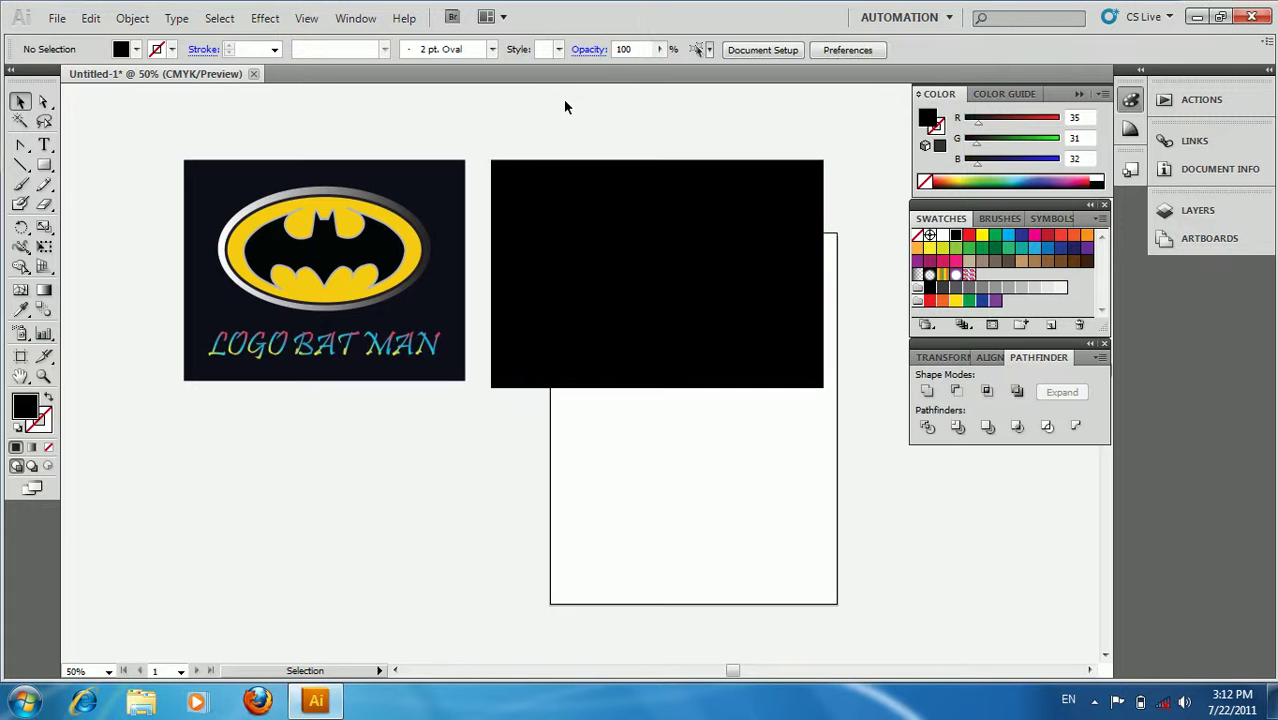
# - Draw a 566 × 252 pt ellipse on the black rectangle and paste a copy in front
pyautogui.moveTo(48, 170); pyautogui.dragTo(111, 206)
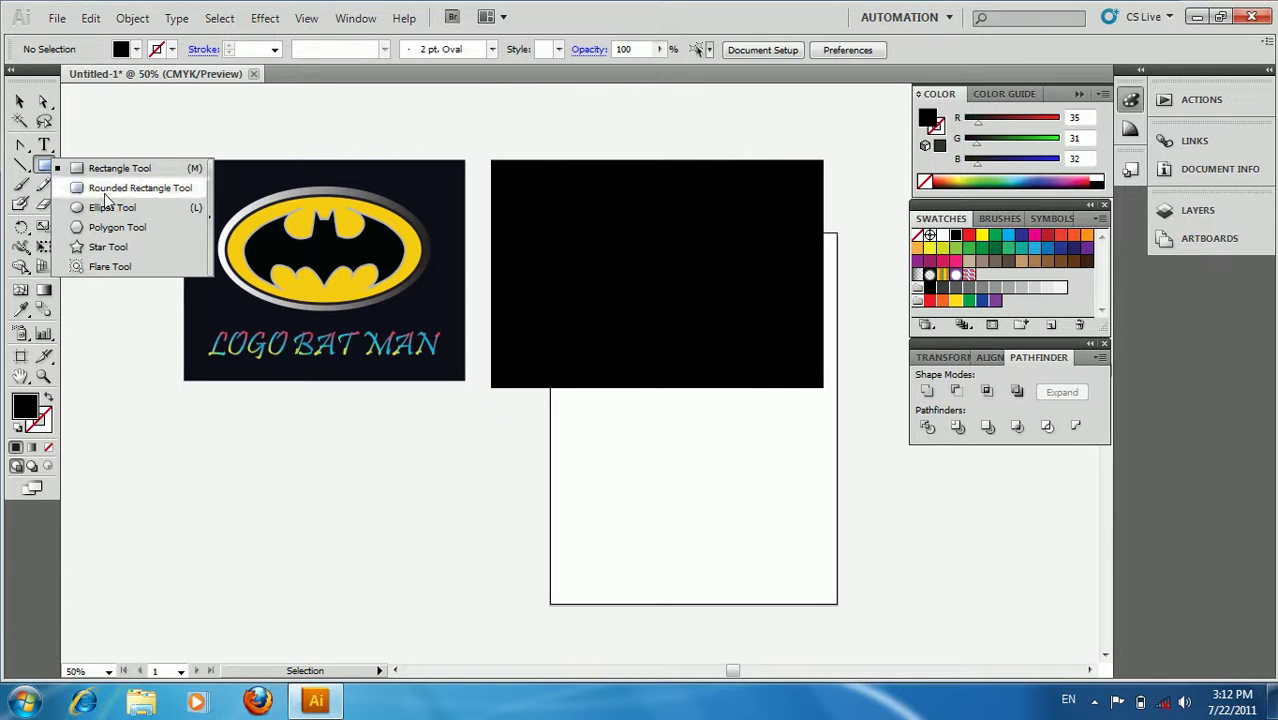
pyautogui.moveTo(519, 186); pyautogui.dragTo(784, 302)
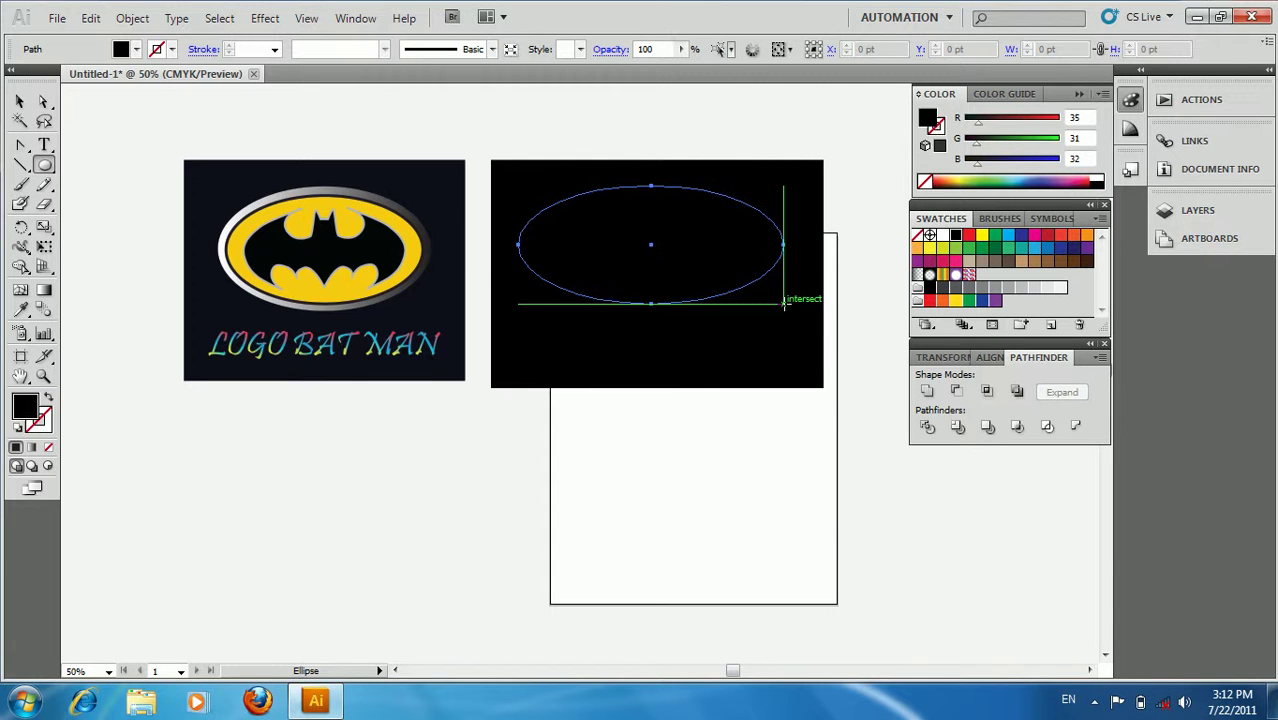
pyautogui.click(20, 103)
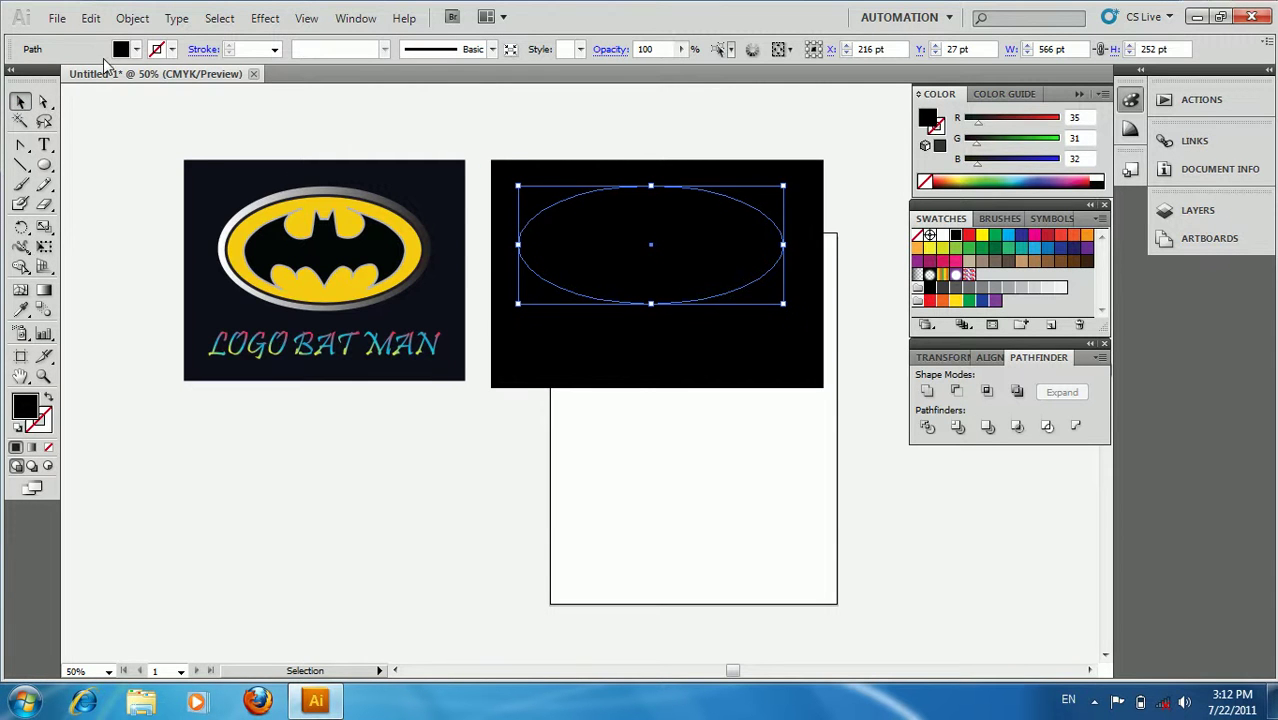
pyautogui.click(134, 20)
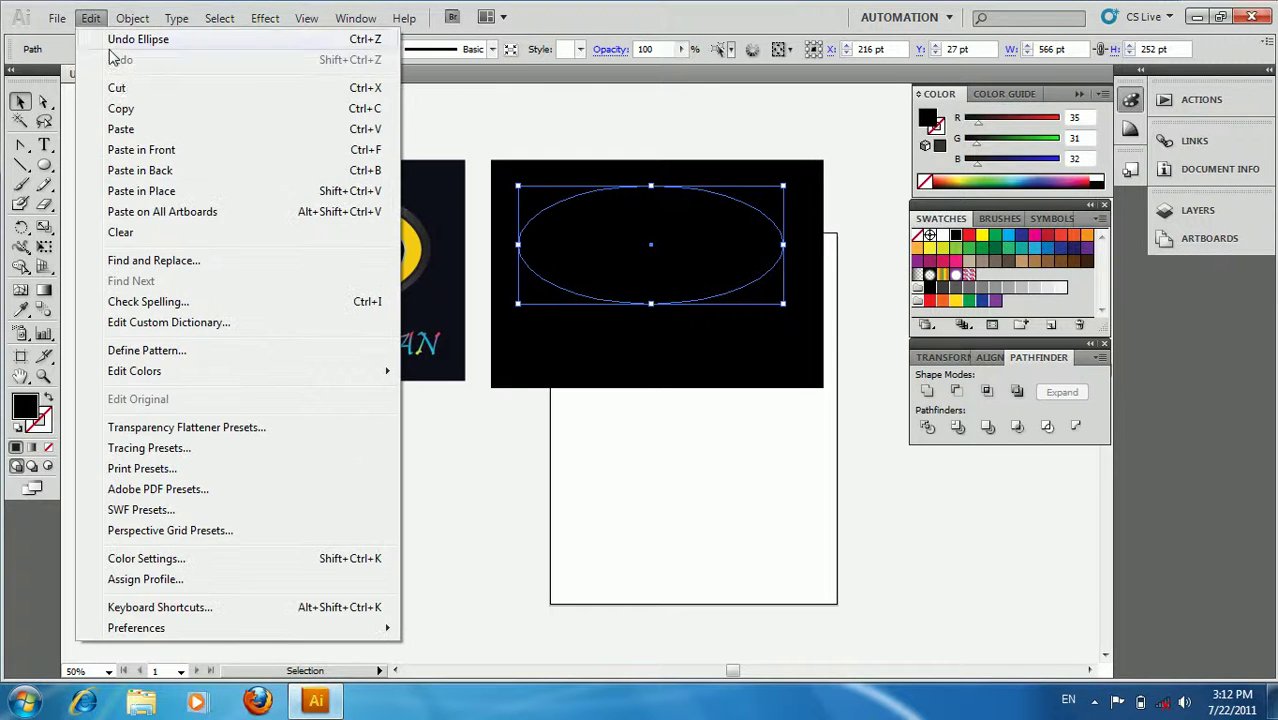
pyautogui.click(120, 106)
pyautogui.click(95, 19)
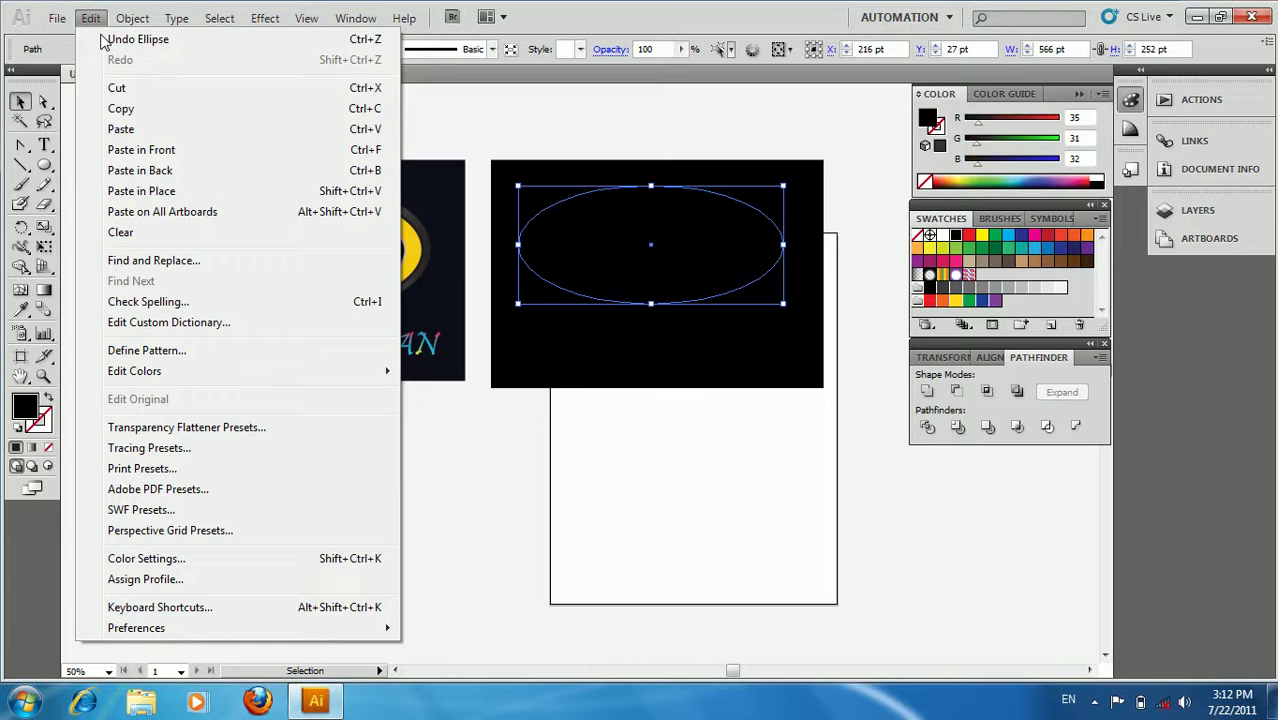
pyautogui.click(124, 150)
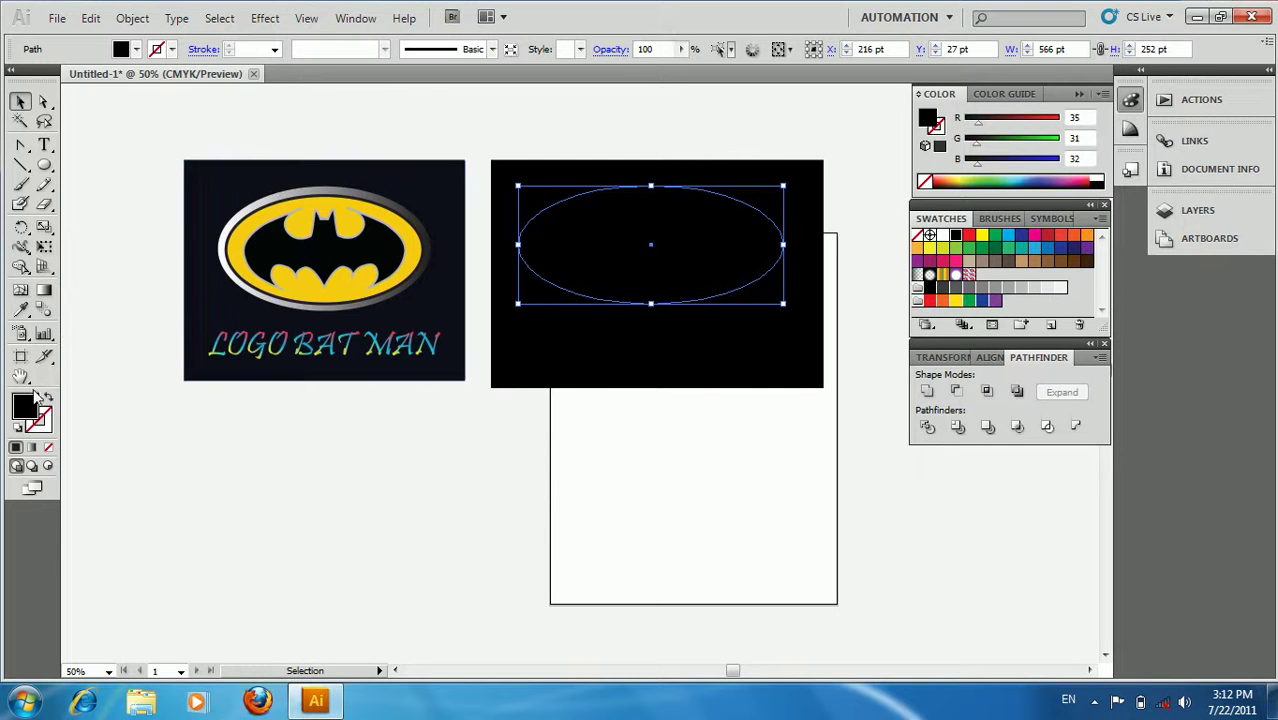
# - Fill the ellipse copy with a black-to-white gradient, midpoint about 51.5%
pyautogui.click(32, 448)
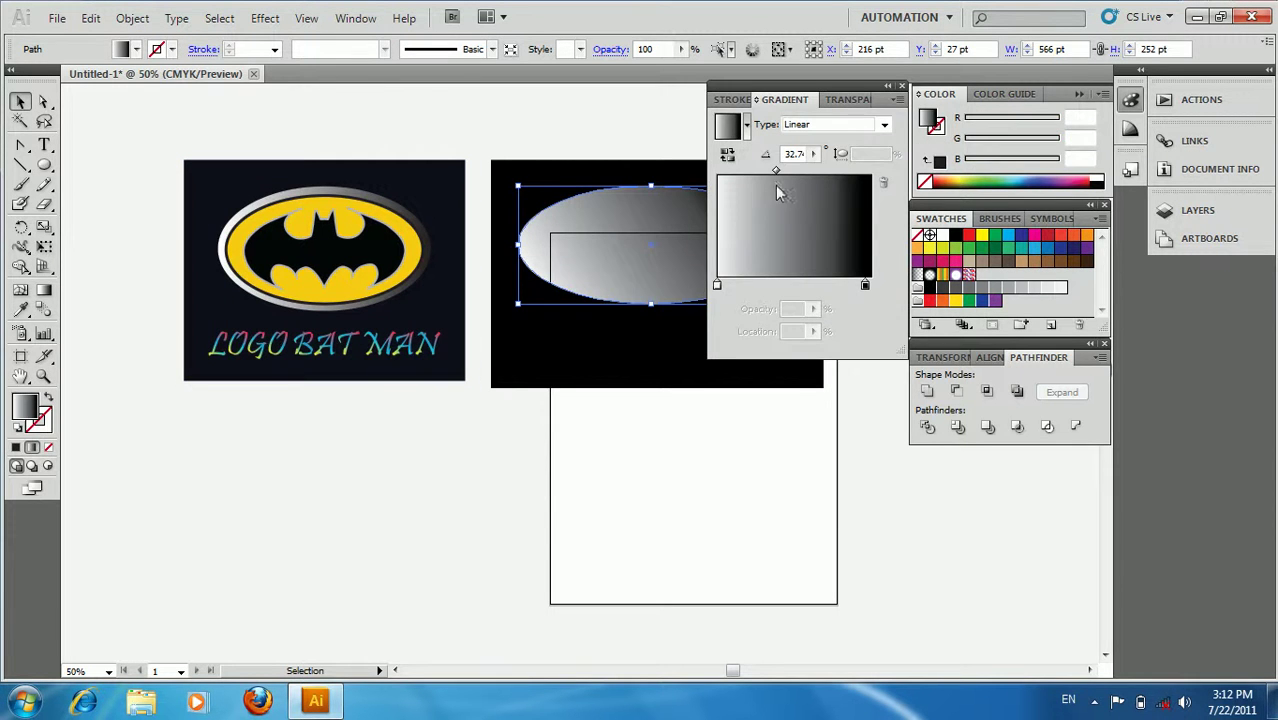
pyautogui.moveTo(777, 170); pyautogui.dragTo(793, 170)
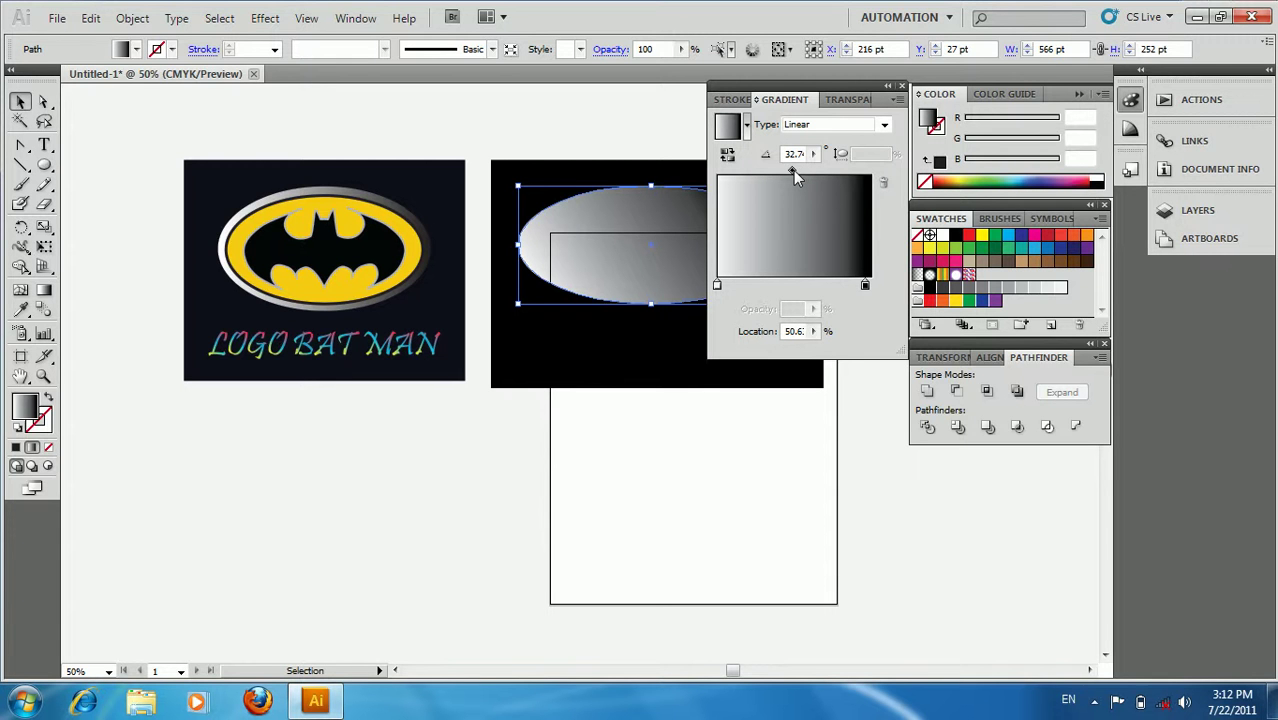
pyautogui.click(866, 286)
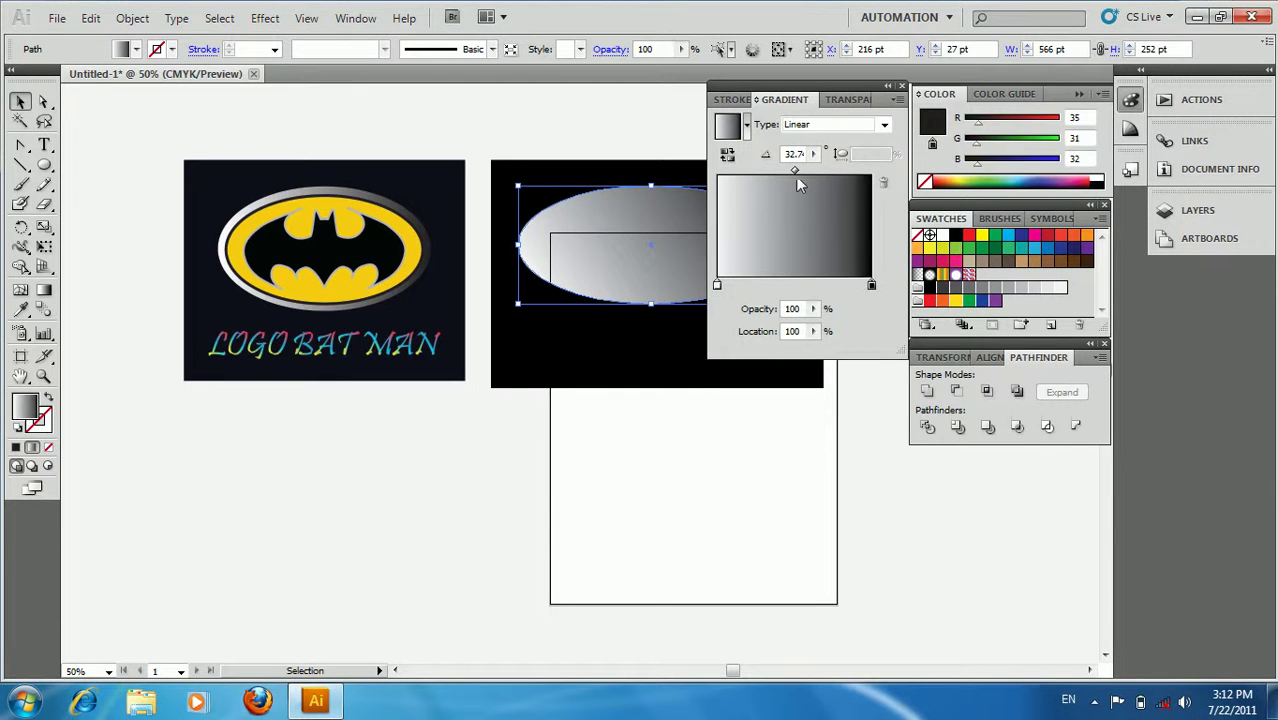
pyautogui.moveTo(717, 287)
pyautogui.mouseDown()
pyautogui.moveTo(841, 290)
pyautogui.moveTo(716, 287)
pyautogui.mouseUp()
pyautogui.moveTo(824, 286); pyautogui.dragTo(888, 286)
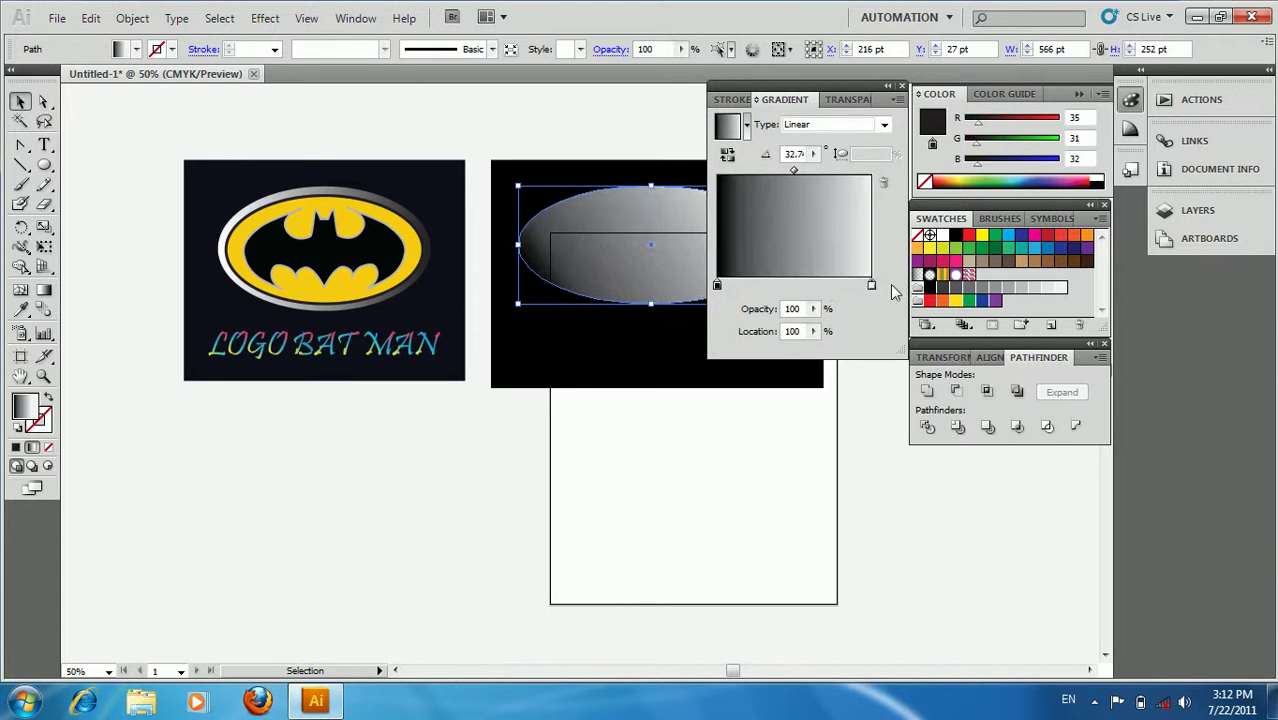
pyautogui.moveTo(791, 170); pyautogui.dragTo(795, 172)
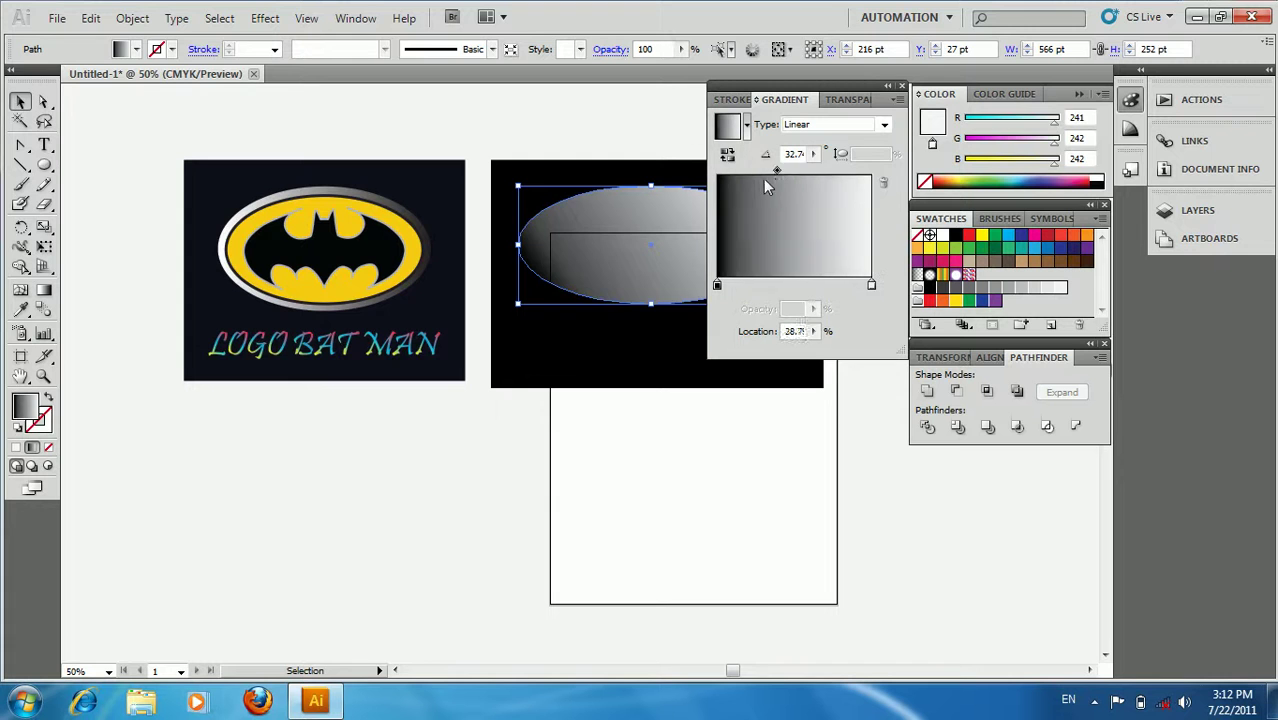
pyautogui.click(902, 86)
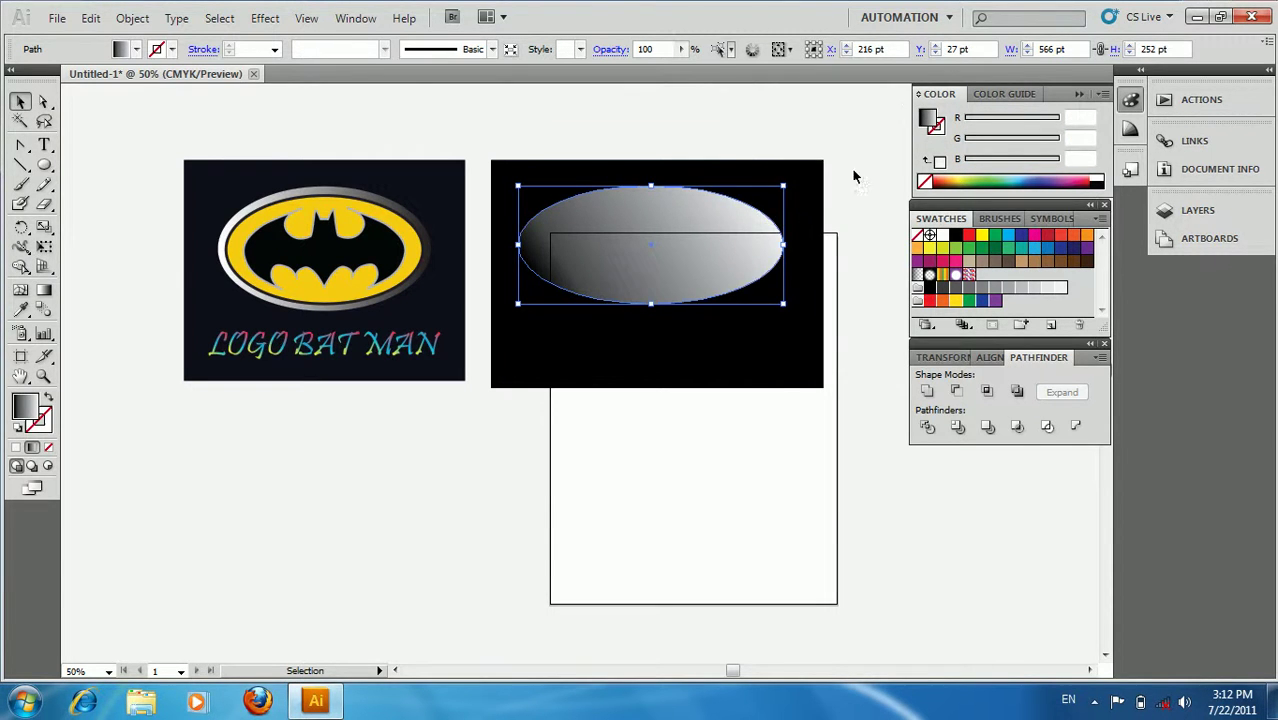
# - Enlarge the gradient ellipse to 634 × 282 pt and send it behind the black ellipse
pyautogui.press('shift')
pyautogui.moveTo(783, 302); pyautogui.dragTo(798, 316)
pyautogui.hotkey('ctrl', '[')
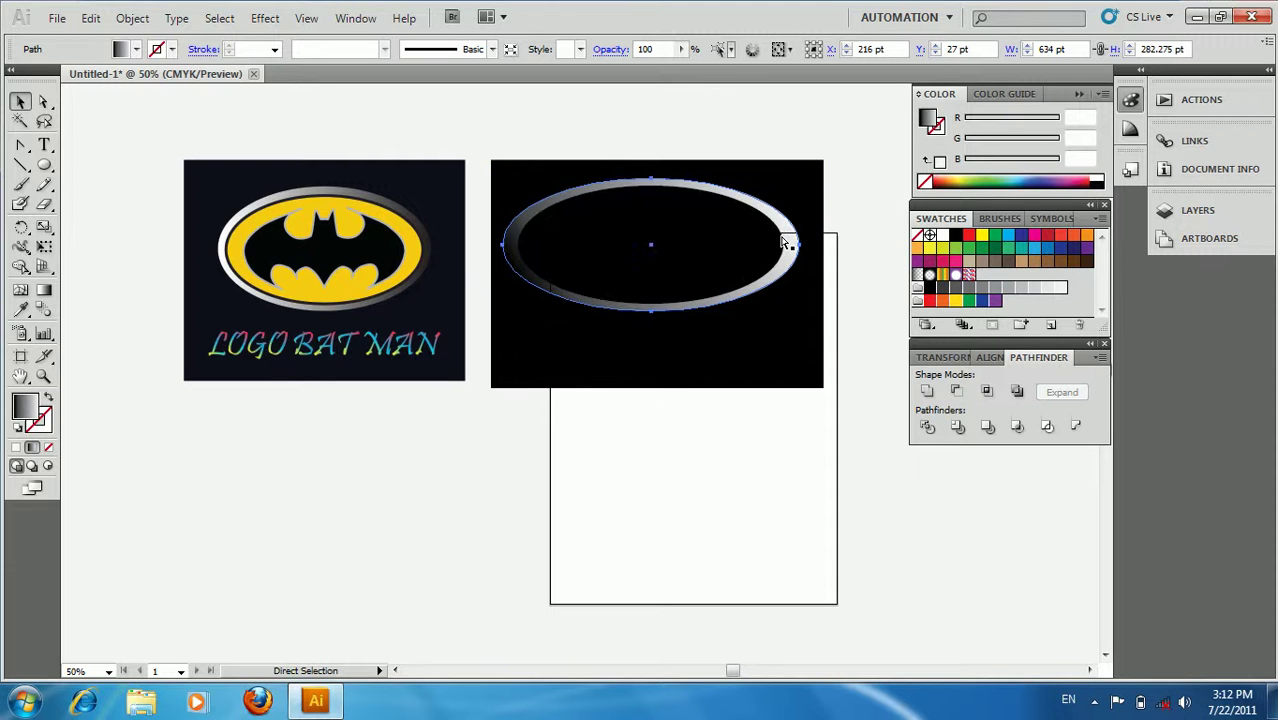
pyautogui.click(679, 255)
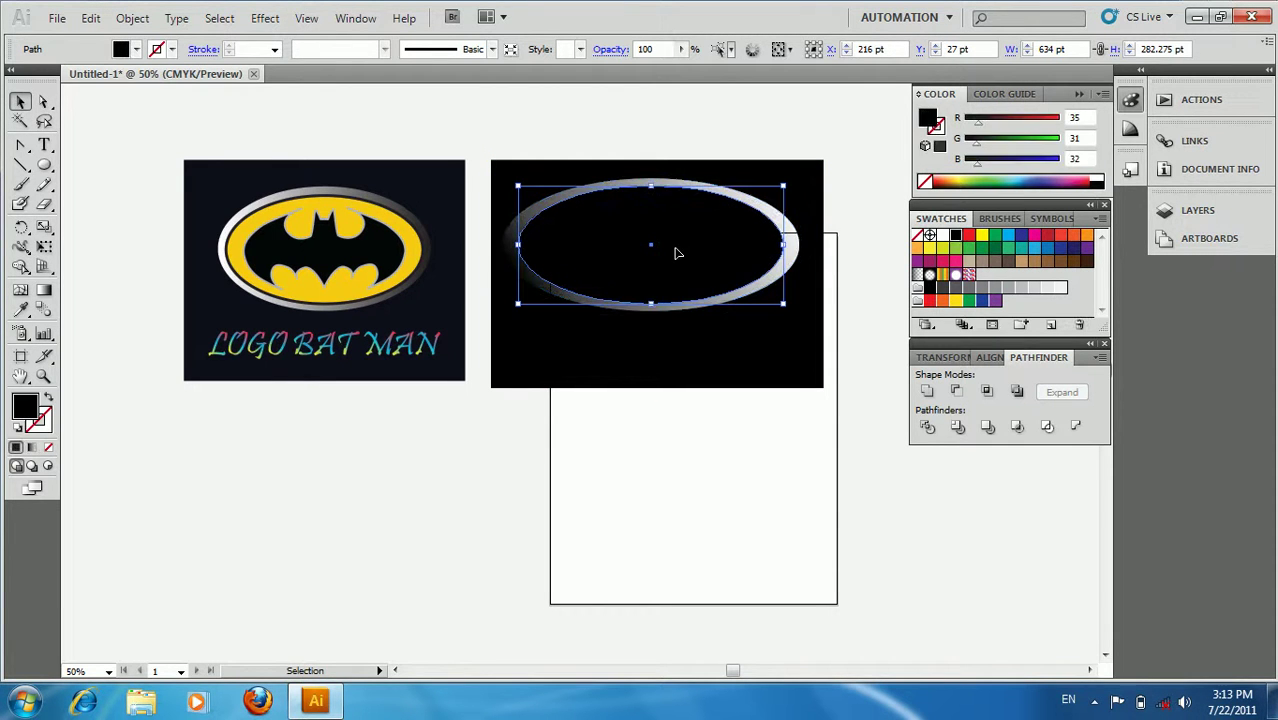
pyautogui.click(852, 192)
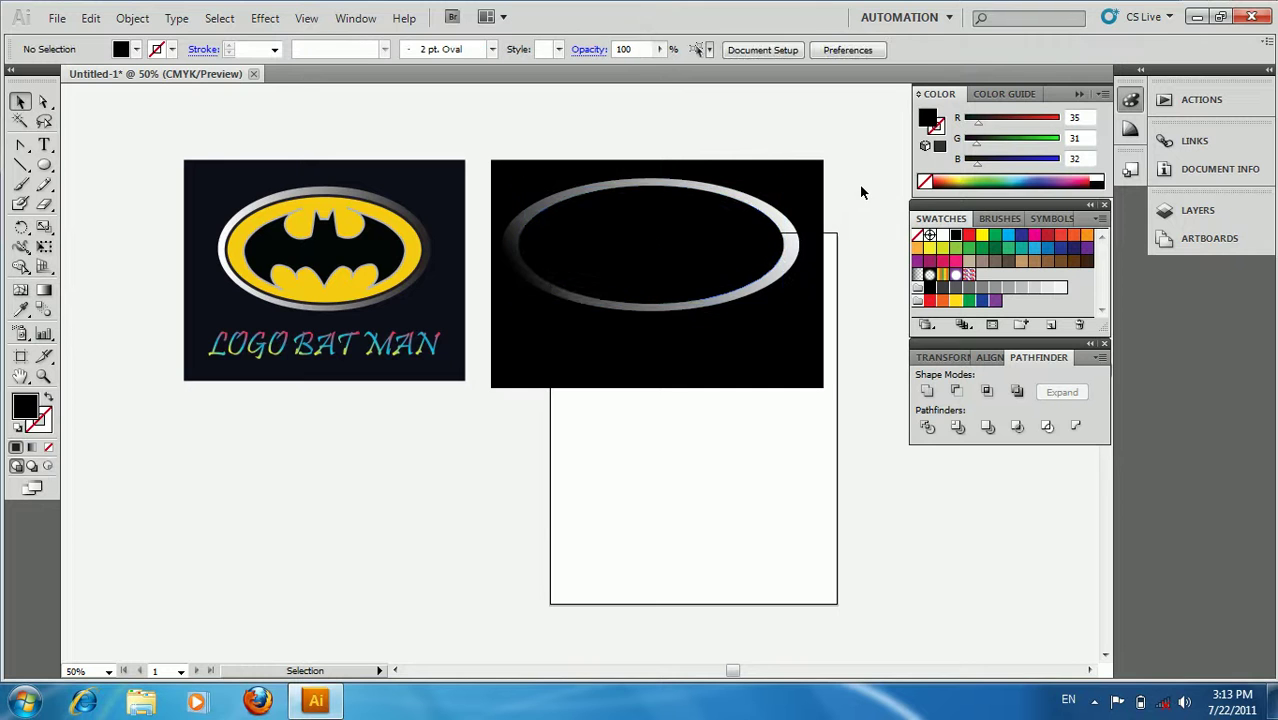
pyautogui.click(803, 230)
# - Redirect the ellipse's gradient to run vertically from top to bottom
pyautogui.click(43, 289)
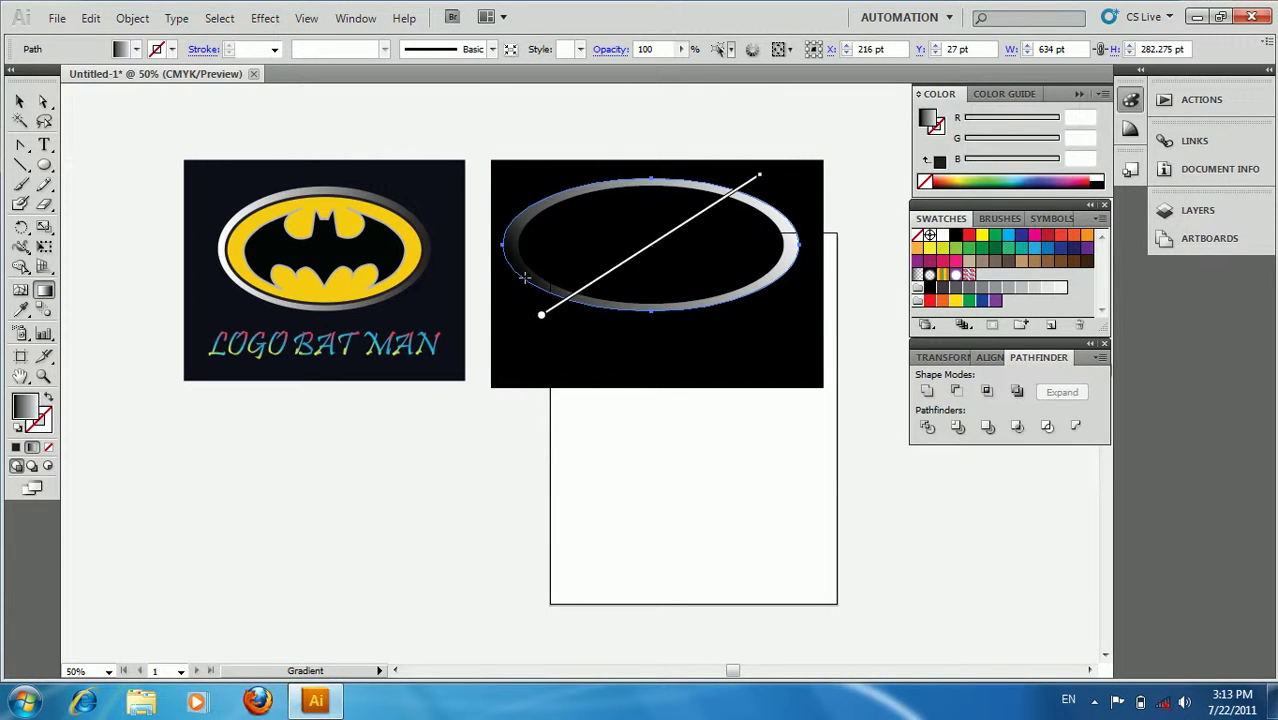
pyautogui.moveTo(504, 288); pyautogui.dragTo(673, 239)
pyautogui.moveTo(628, 183); pyautogui.dragTo(684, 345)
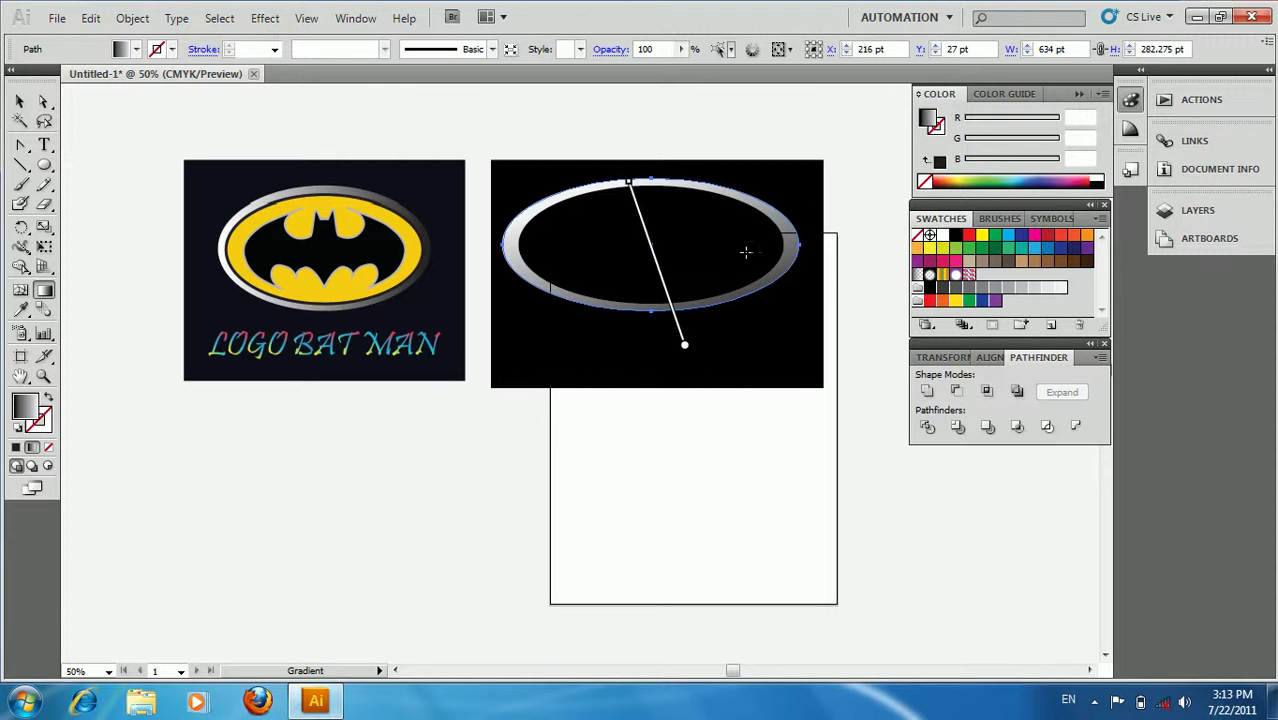
pyautogui.click(20, 101)
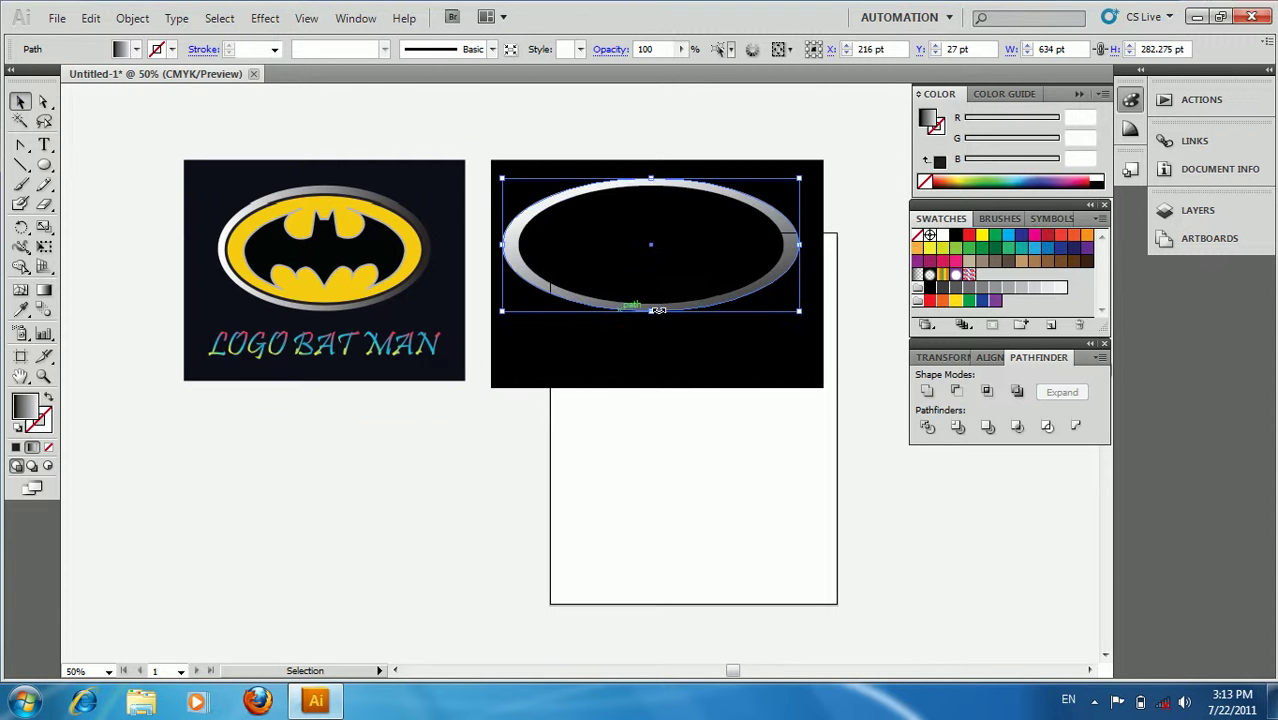
pyautogui.click(873, 208)
pyautogui.click(722, 246)
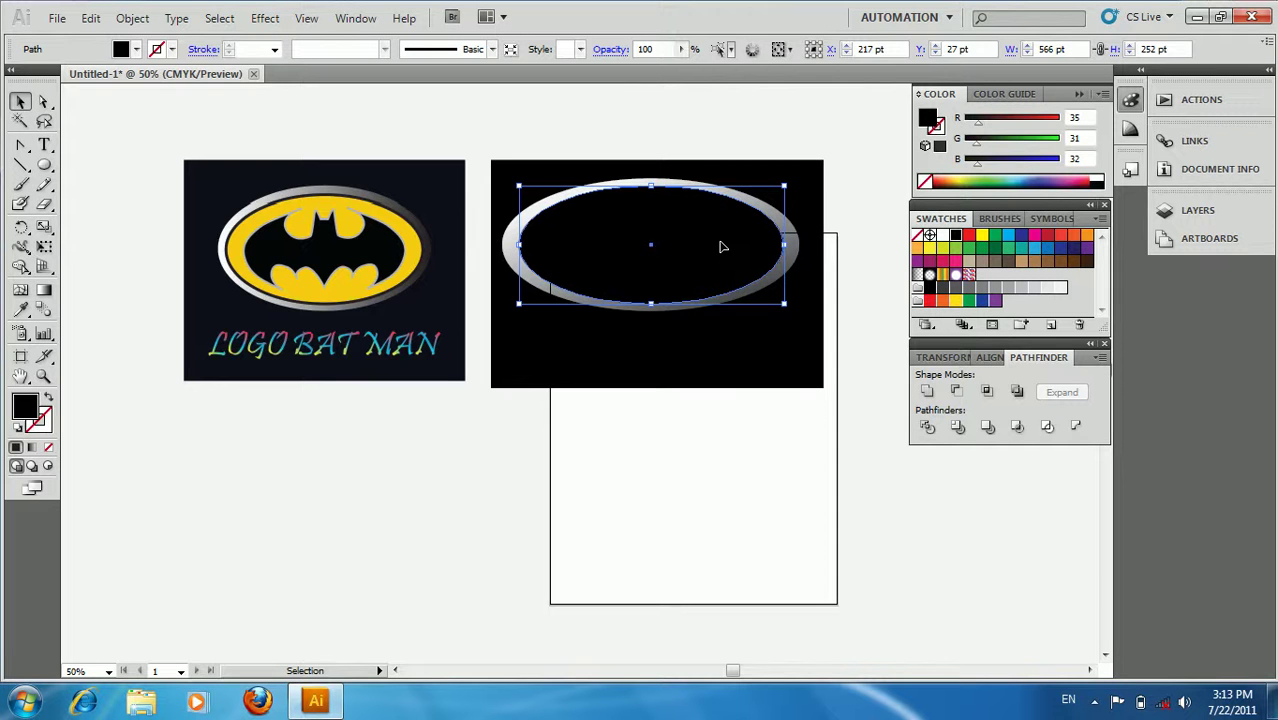
# - Paste a copy of the inner black ellipse in front, shrink it to 539 × 240 pt, and fill it yellow
pyautogui.click(90, 18)
pyautogui.click(128, 122)
pyautogui.click(90, 18)
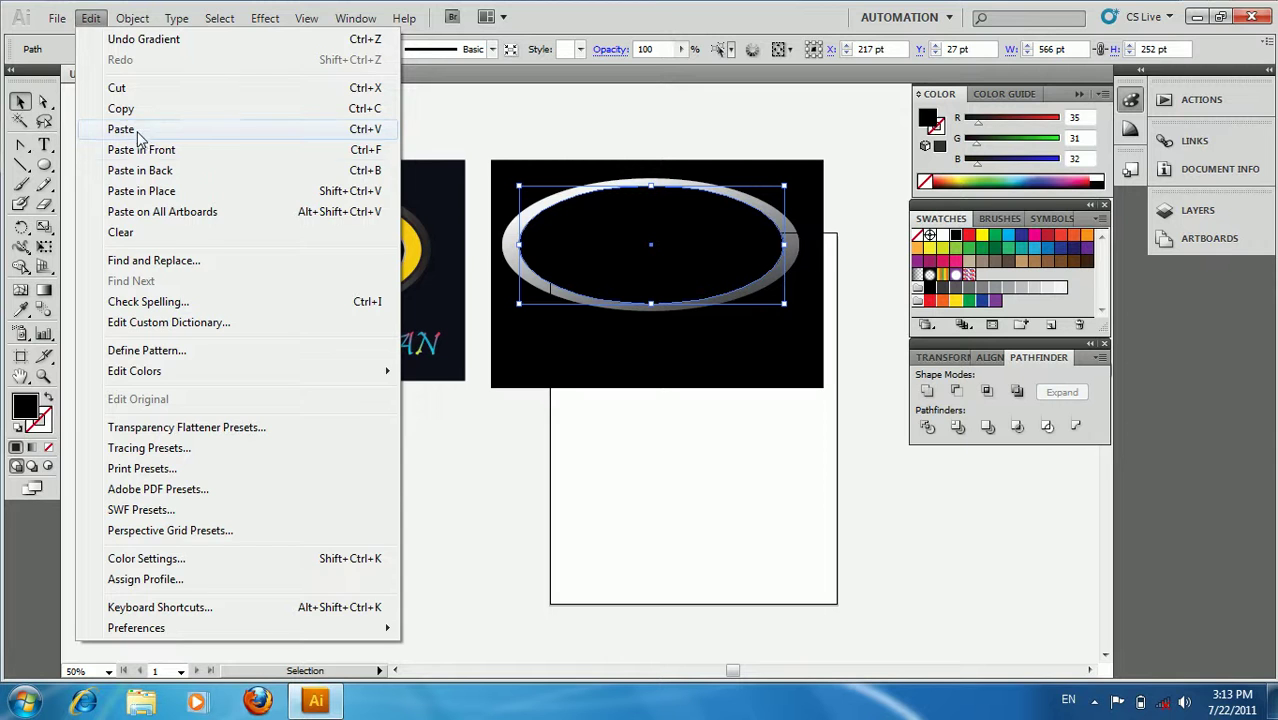
pyautogui.click(141, 152)
pyautogui.keyDown('shift'); pyautogui.click(780, 360); pyautogui.keyUp('shift')
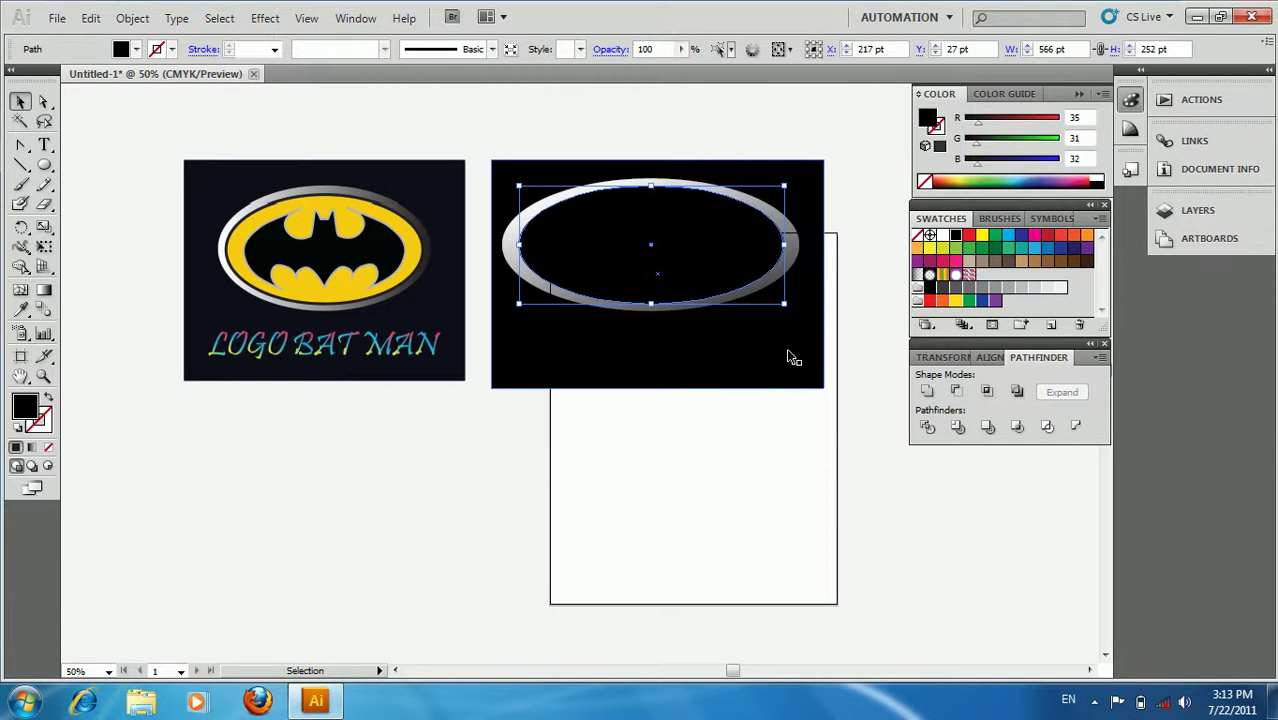
pyautogui.moveTo(784, 309); pyautogui.dragTo(774, 299)
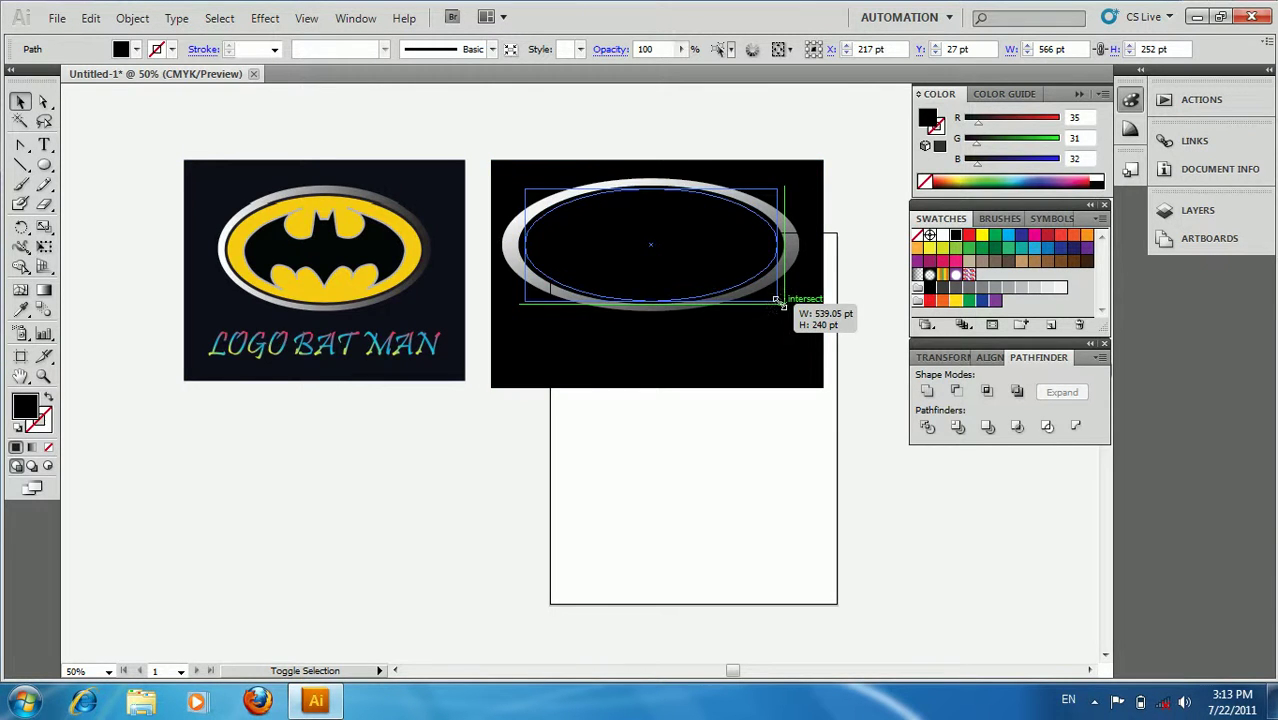
pyautogui.keyDown('shift'); pyautogui.click(797, 286); pyautogui.keyUp('shift')
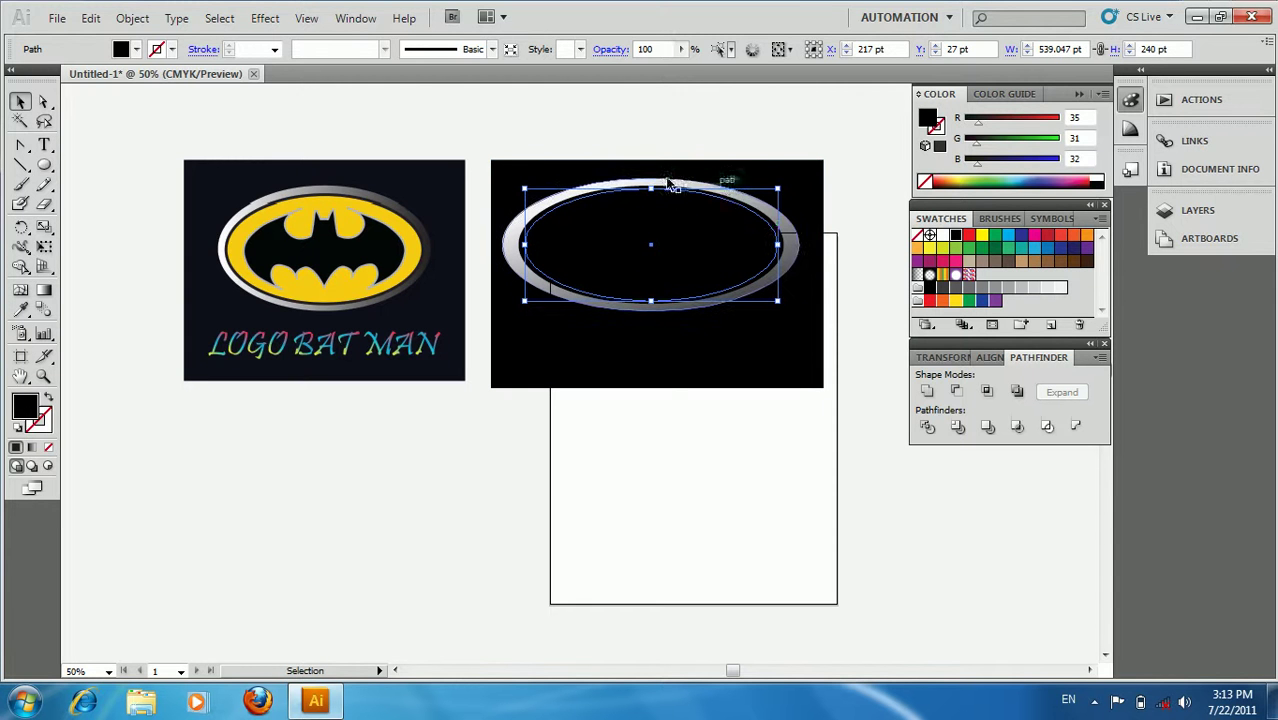
pyautogui.click(983, 238)
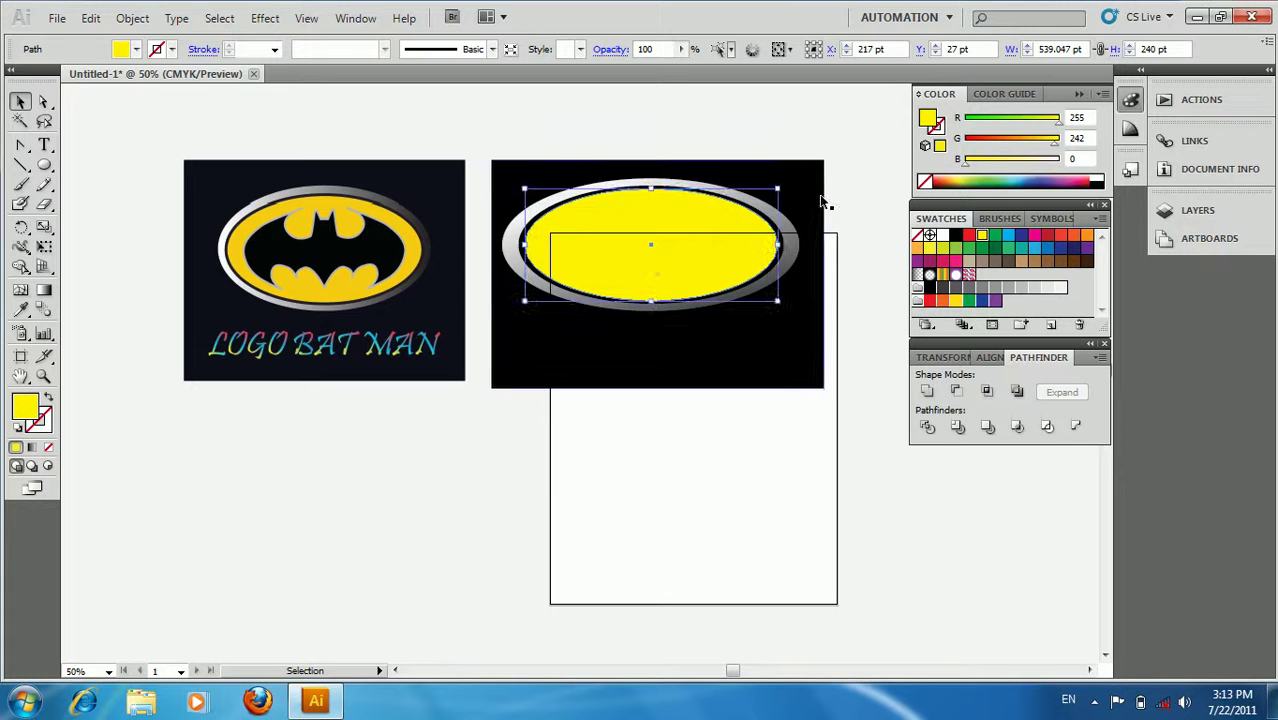
pyautogui.click(857, 199)
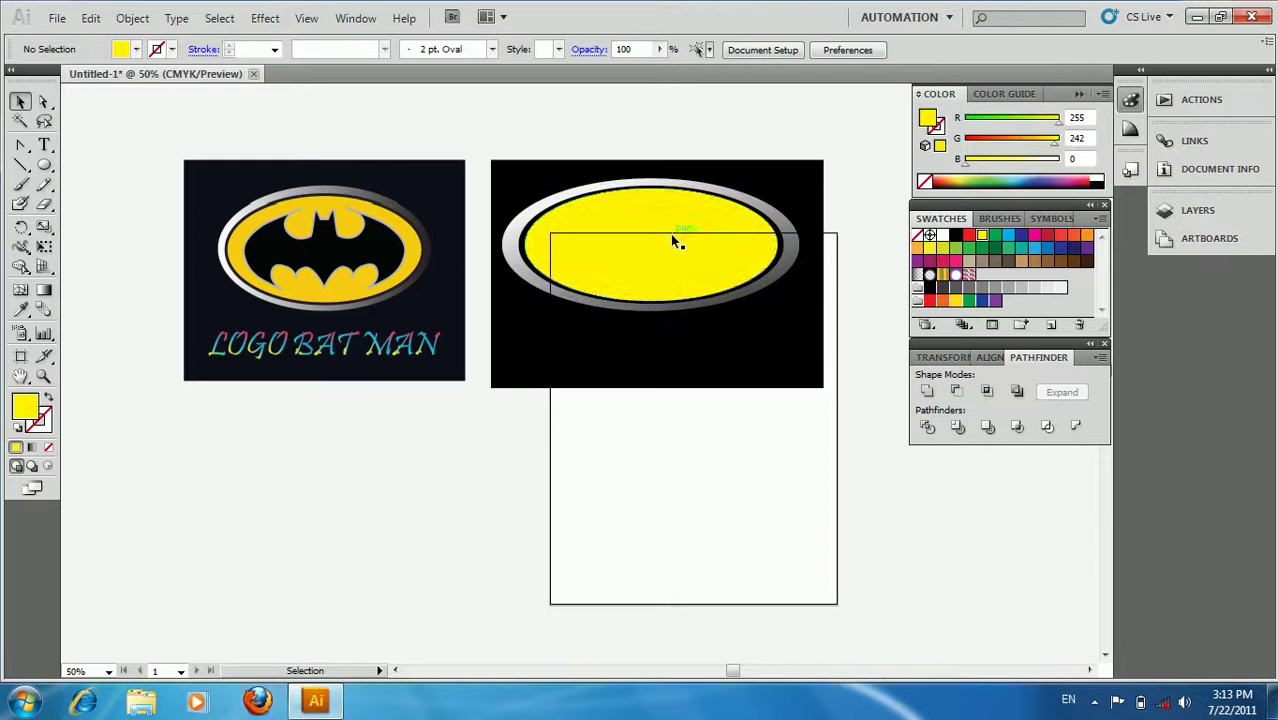
# - Add white text below the emblem and scale it to 97.5 pt
pyautogui.click(44, 145)
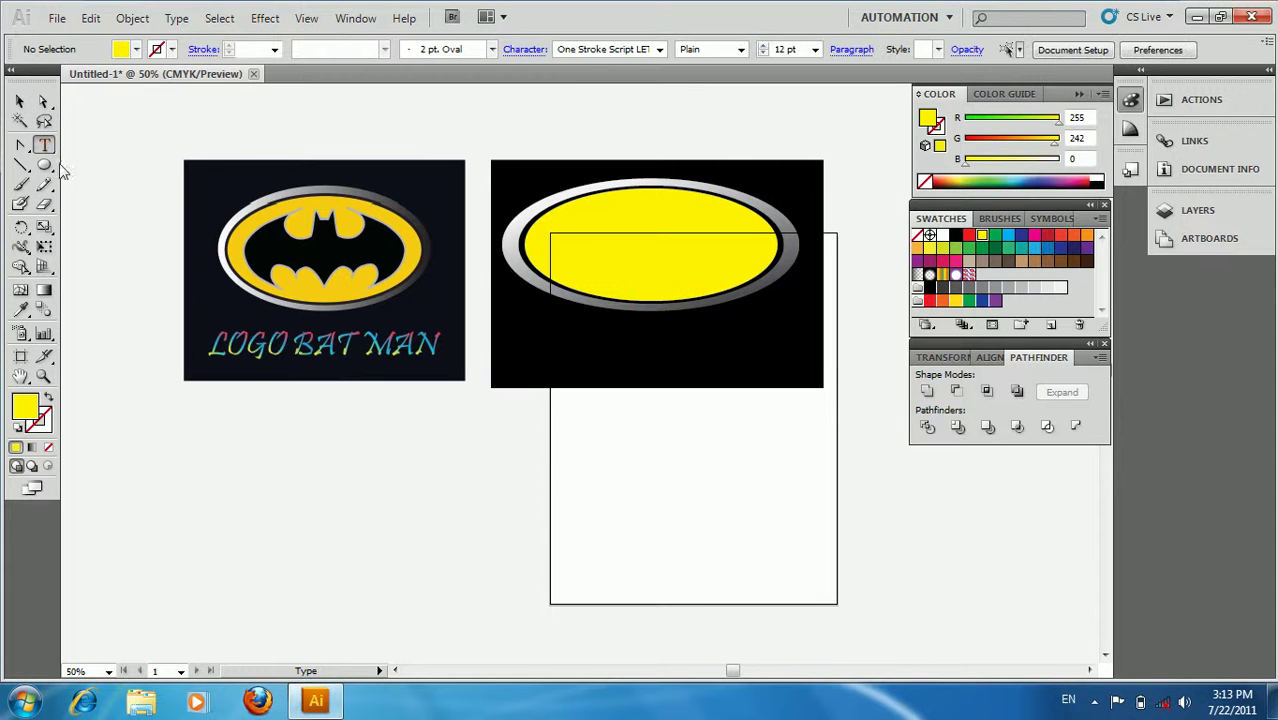
pyautogui.click(530, 344)
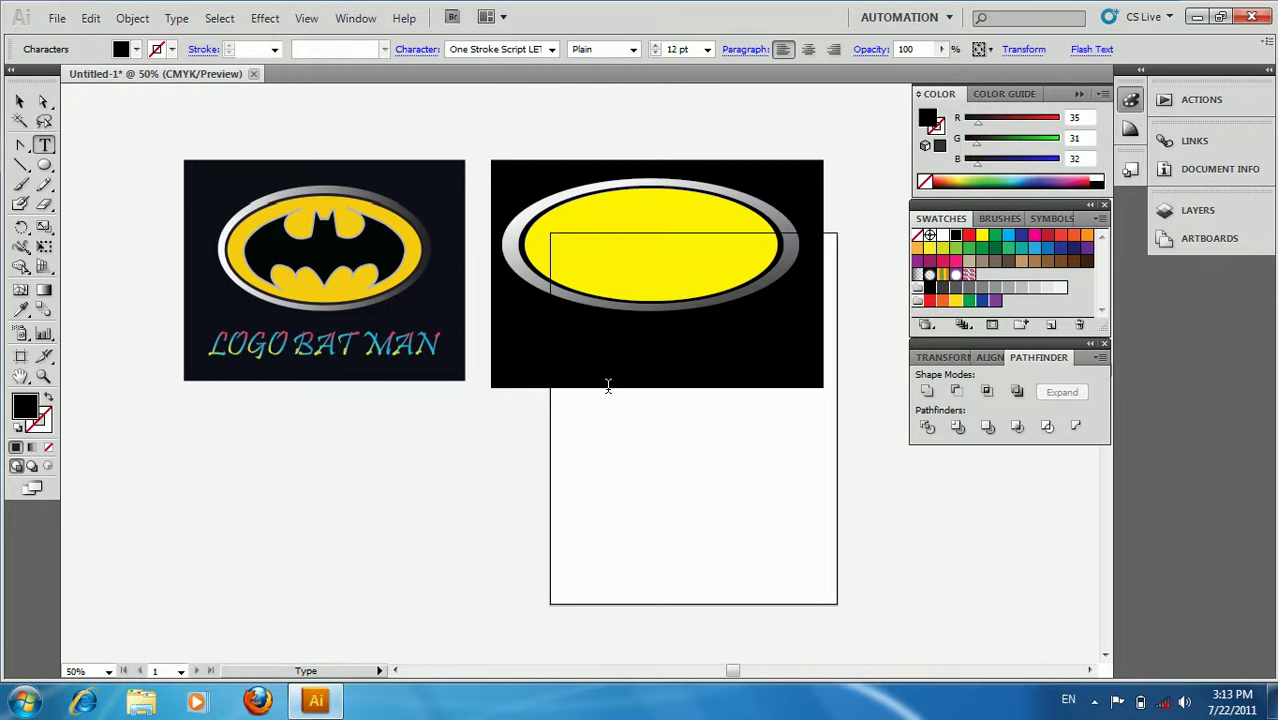
pyautogui.click(134, 49)
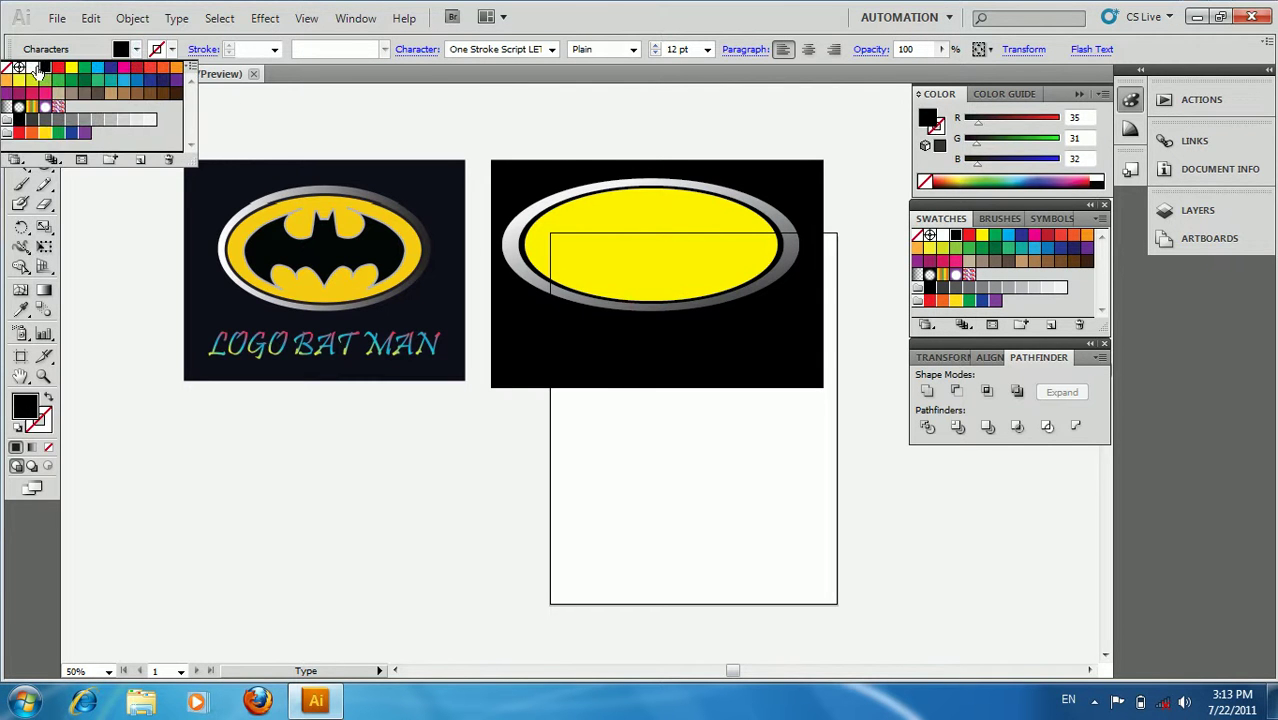
pyautogui.click(32, 67)
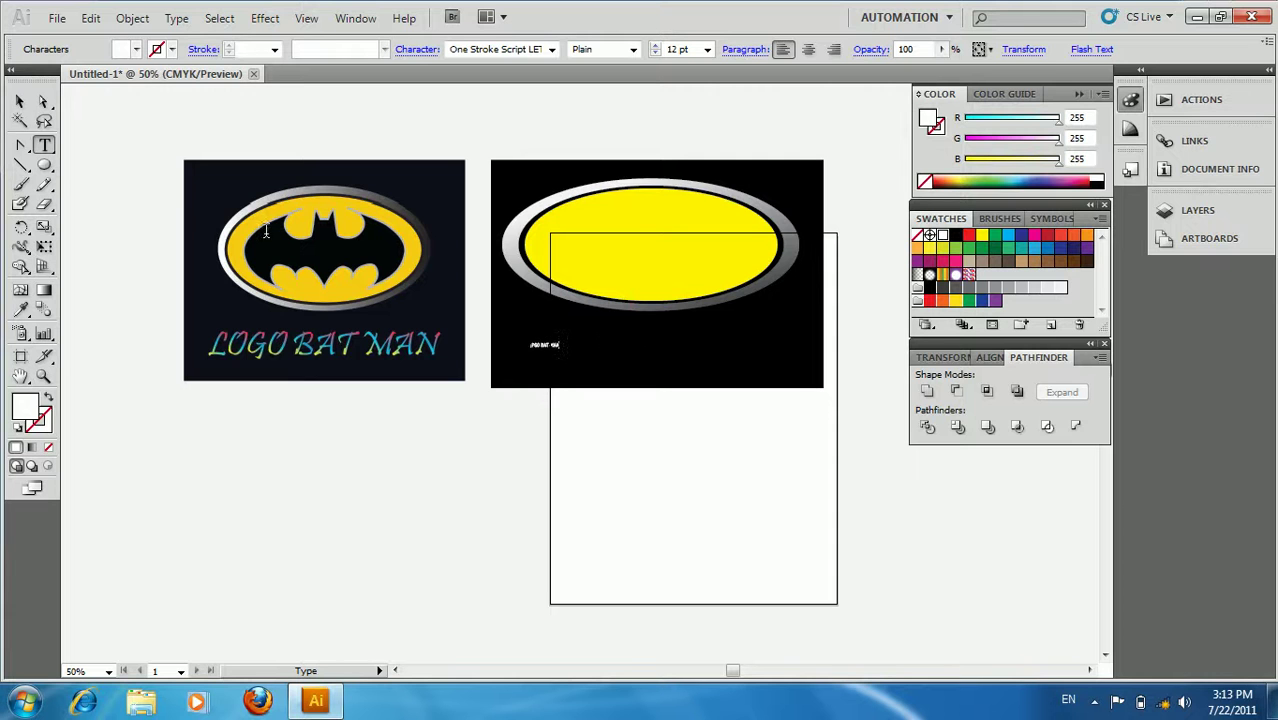
pyautogui.click(19, 101)
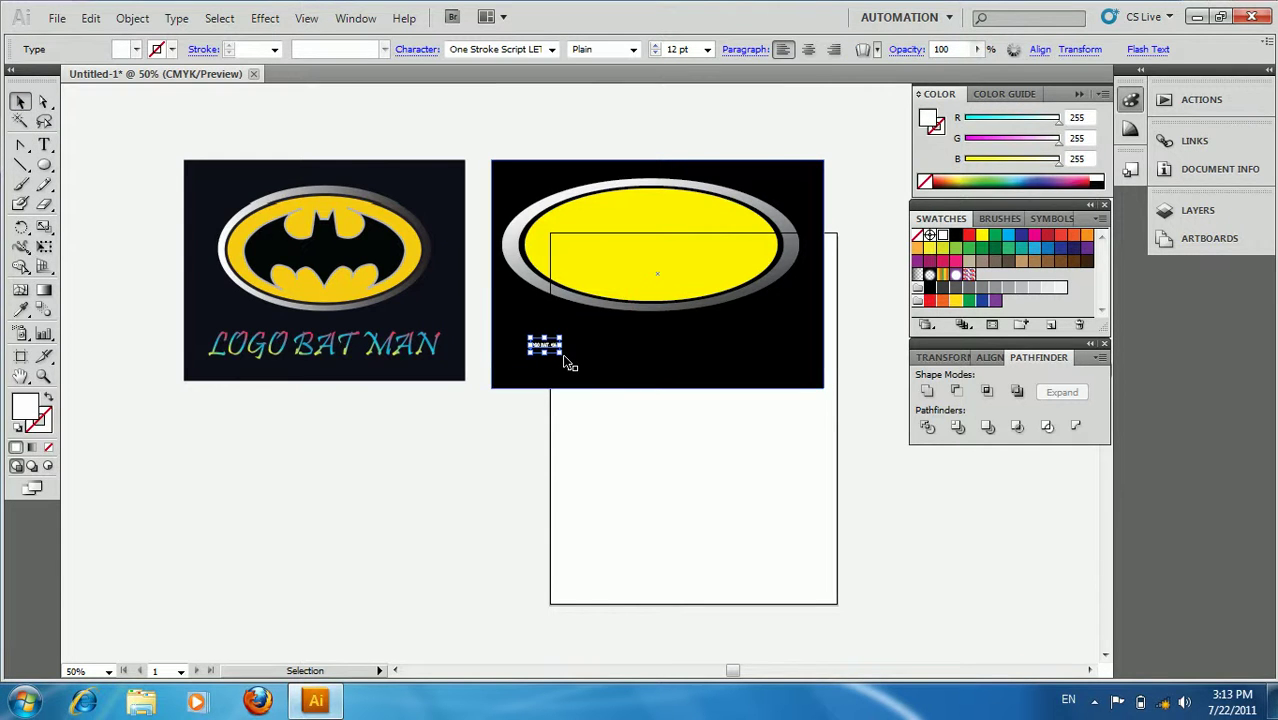
pyautogui.press('shift')
pyautogui.moveTo(562, 354)
pyautogui.mouseDown()
pyautogui.moveTo(663, 370)
pyautogui.moveTo(744, 356)
pyautogui.mouseUp()
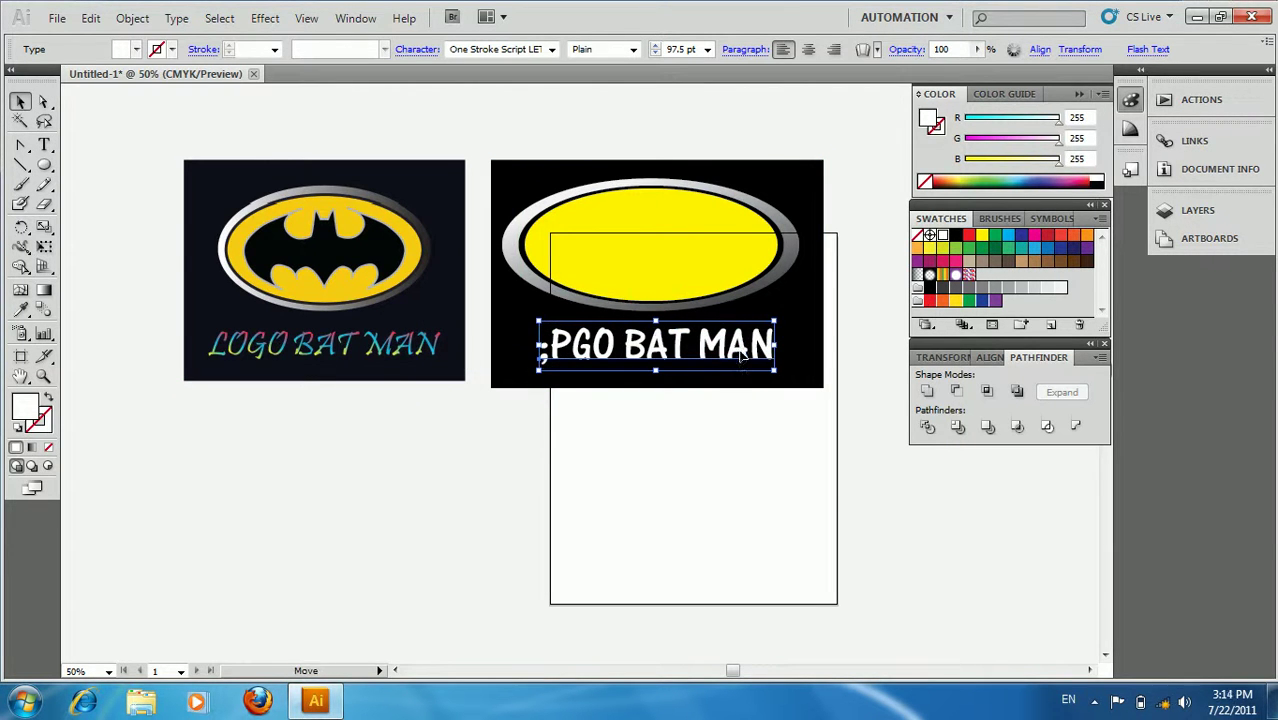
pyautogui.click(737, 432)
# - Correct the misspelt ';PGO' to 'LOGO' so the text reads 'LOGO BAT MAN'
pyautogui.click(640, 366)
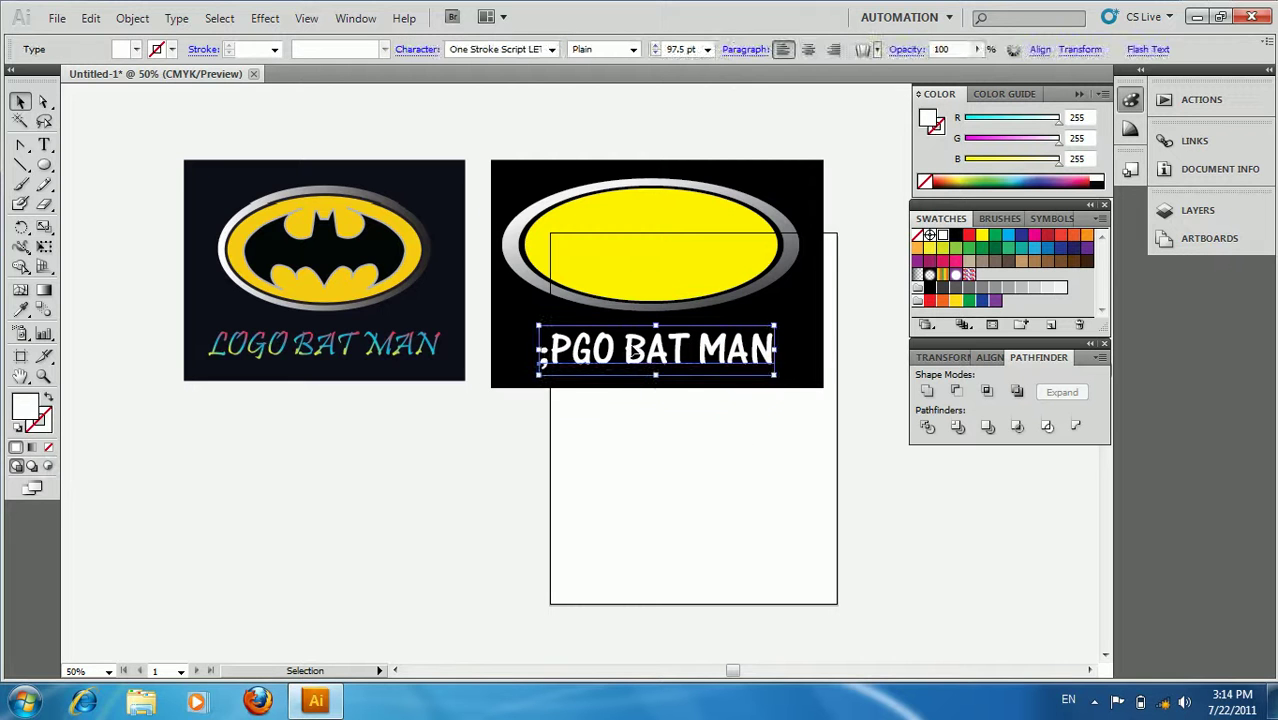
pyautogui.click(44, 145)
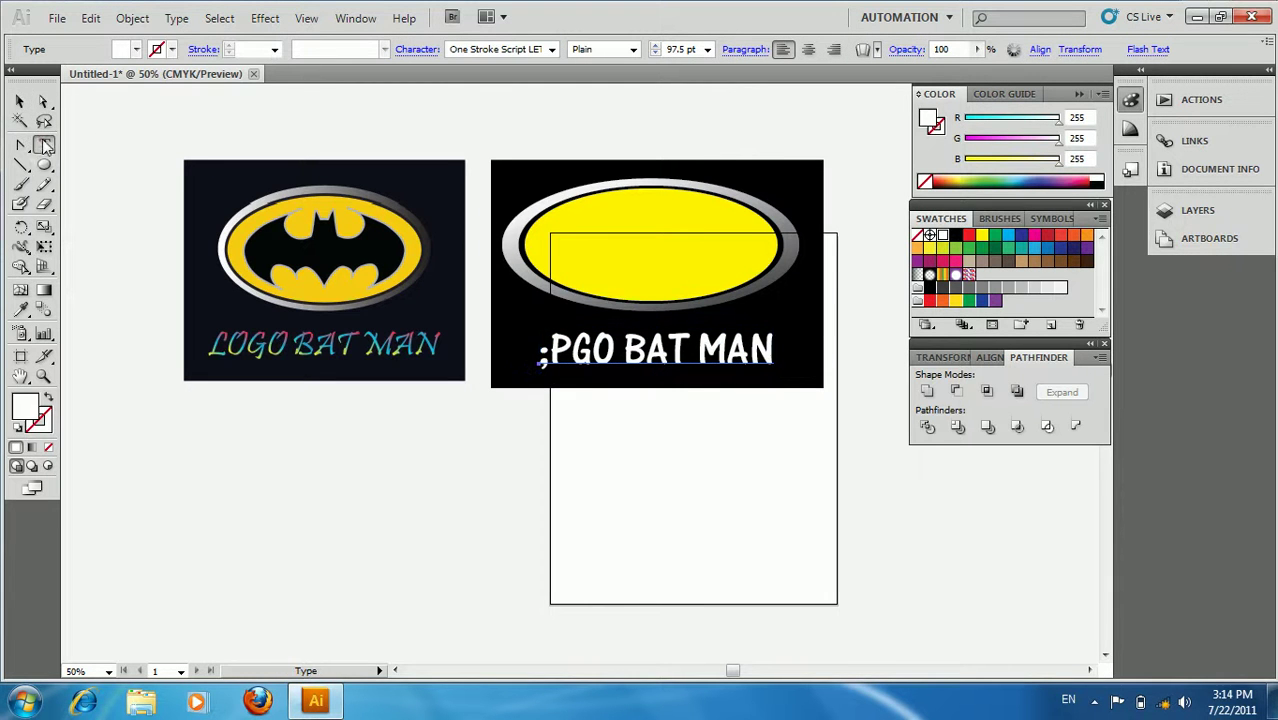
pyautogui.click(612, 348)
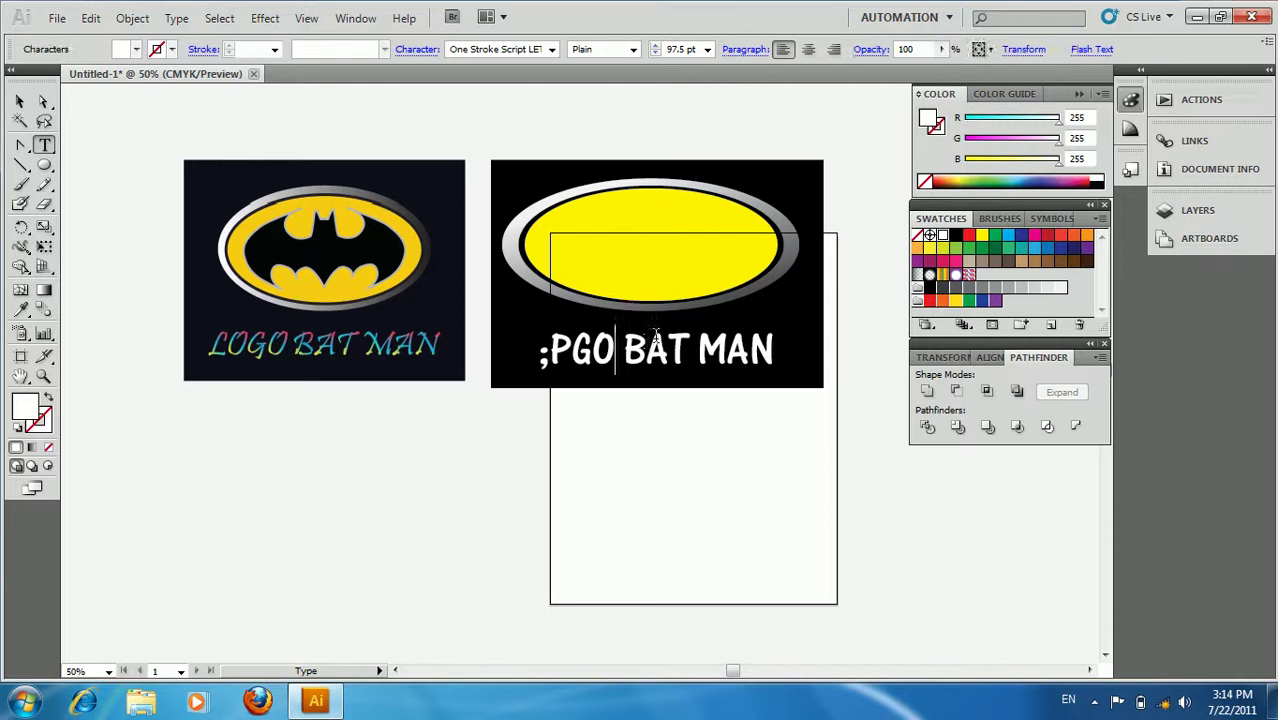
pyautogui.press('BackSpace')
pyautogui.press('BackSpace')
pyautogui.press('BackSpace')
pyautogui.press('BackSpace')
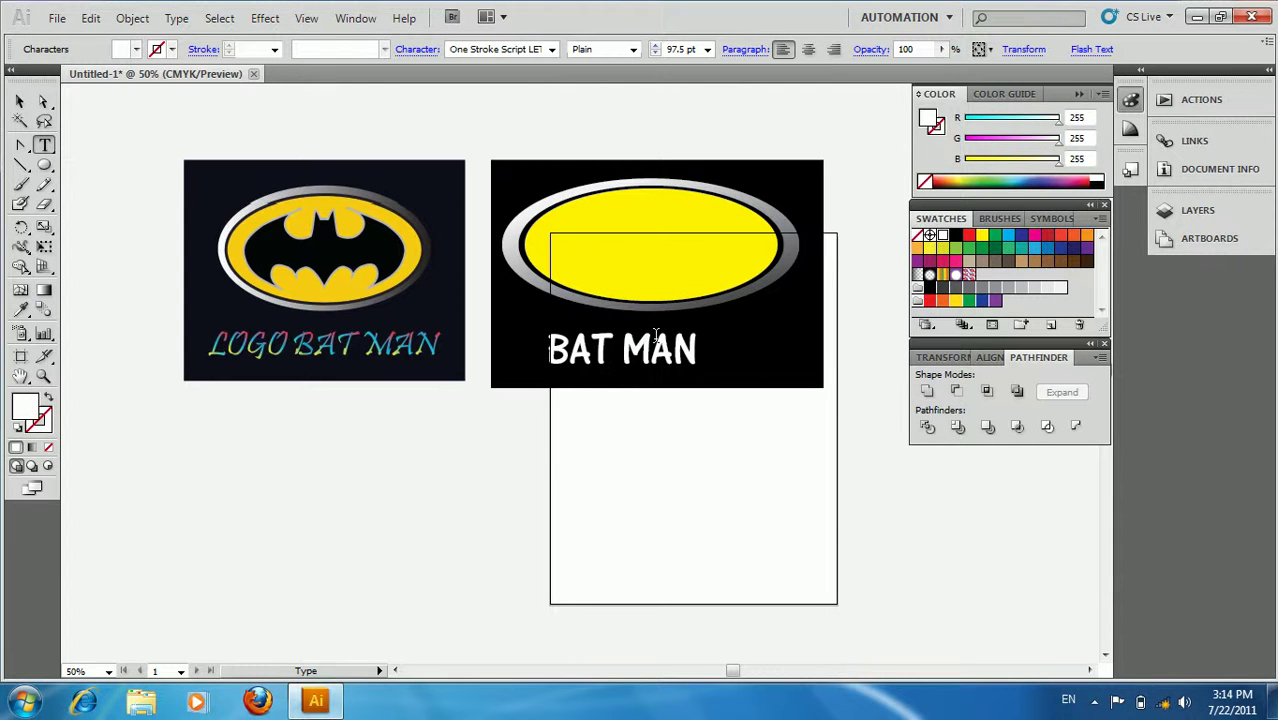
pyautogui.write('LOGO')
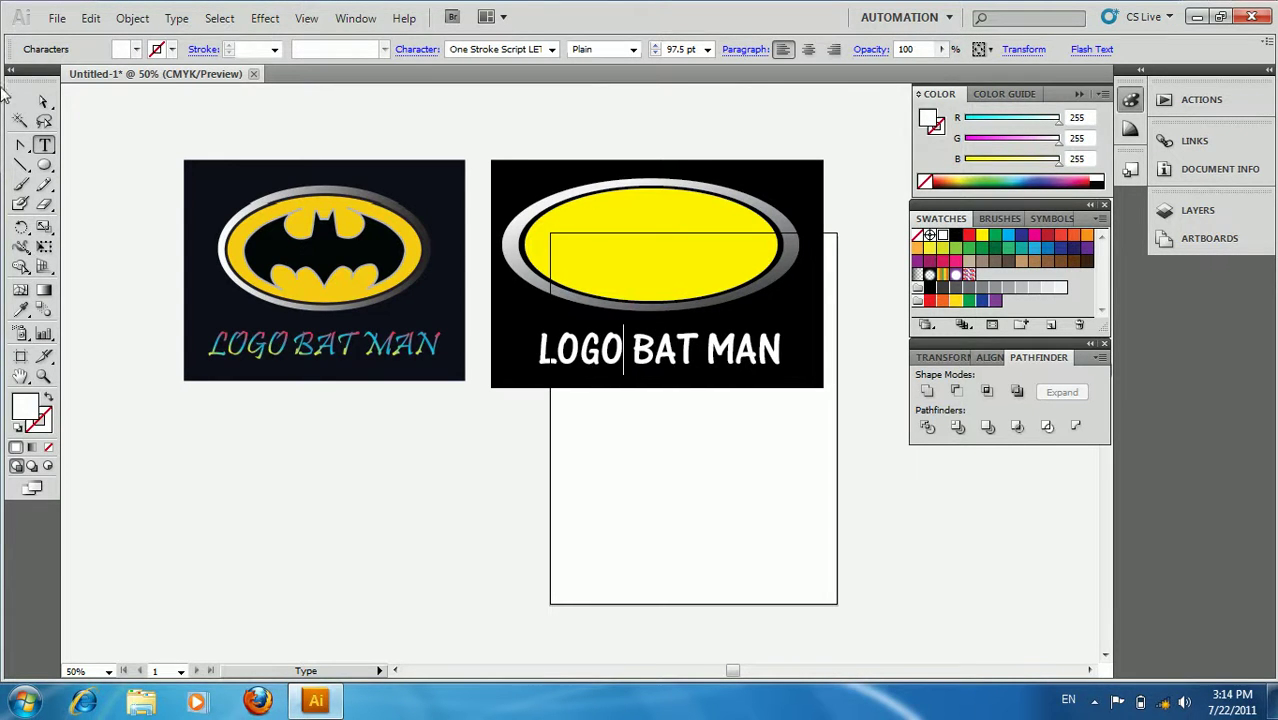
pyautogui.click(20, 101)
pyautogui.click(665, 455)
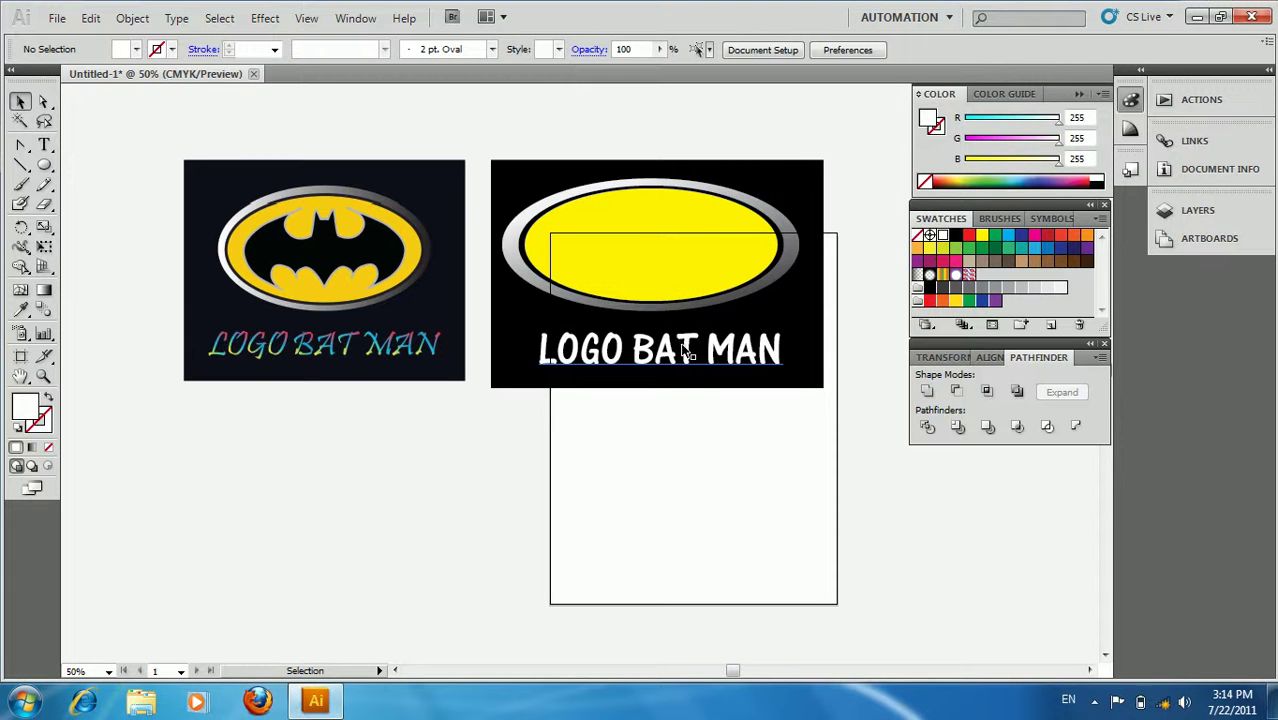
pyautogui.click(680, 351)
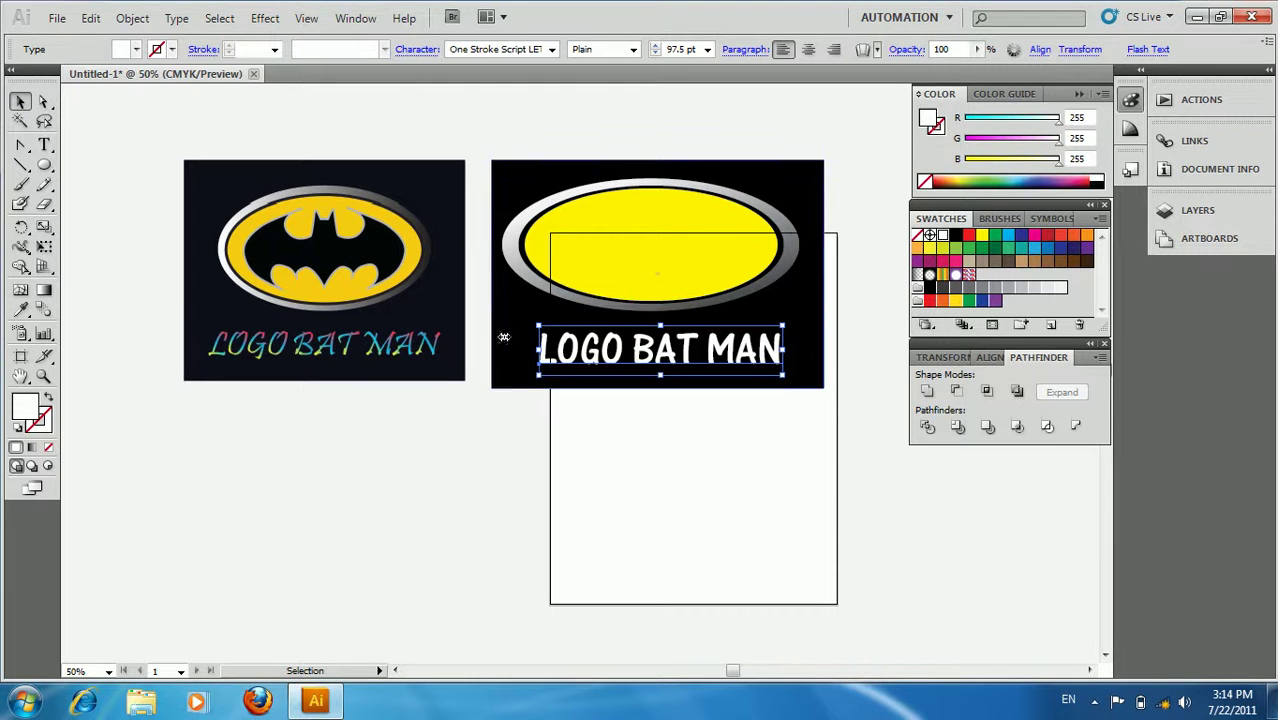
# - Expand the LOGO BAT MAN text into outlines and apply a gradient fill
pyautogui.click(132, 18)
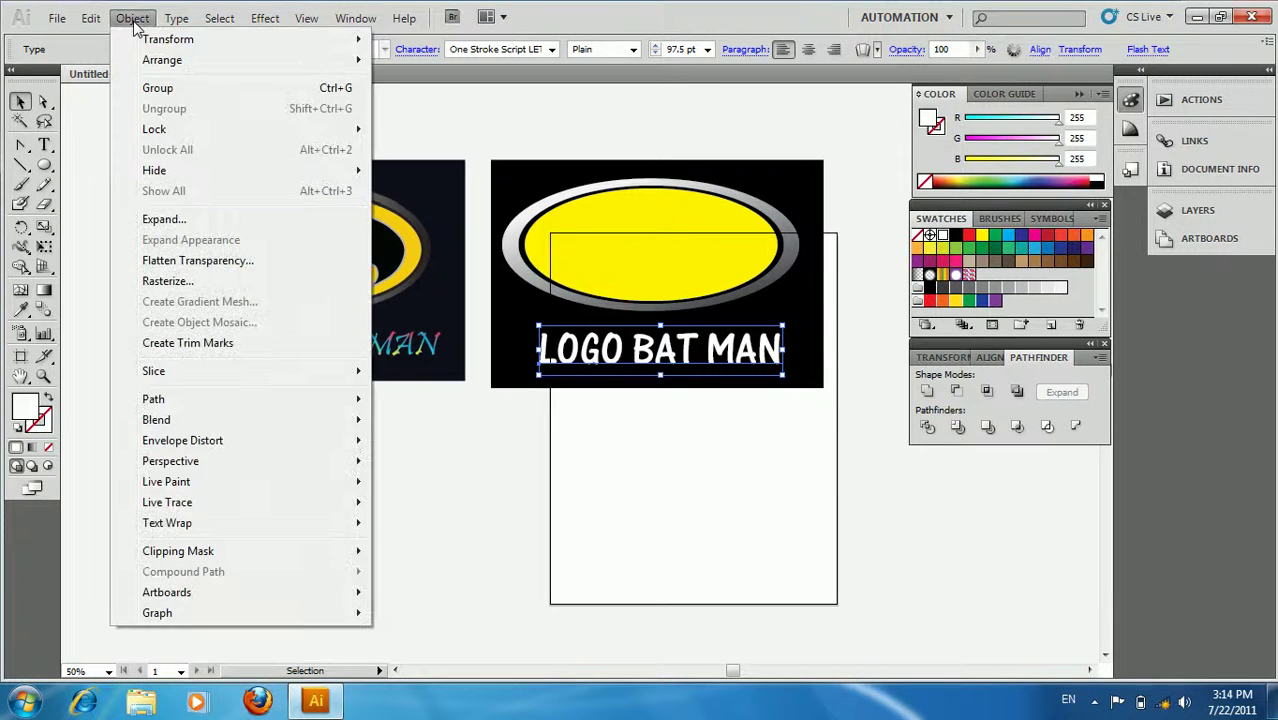
pyautogui.click(164, 218)
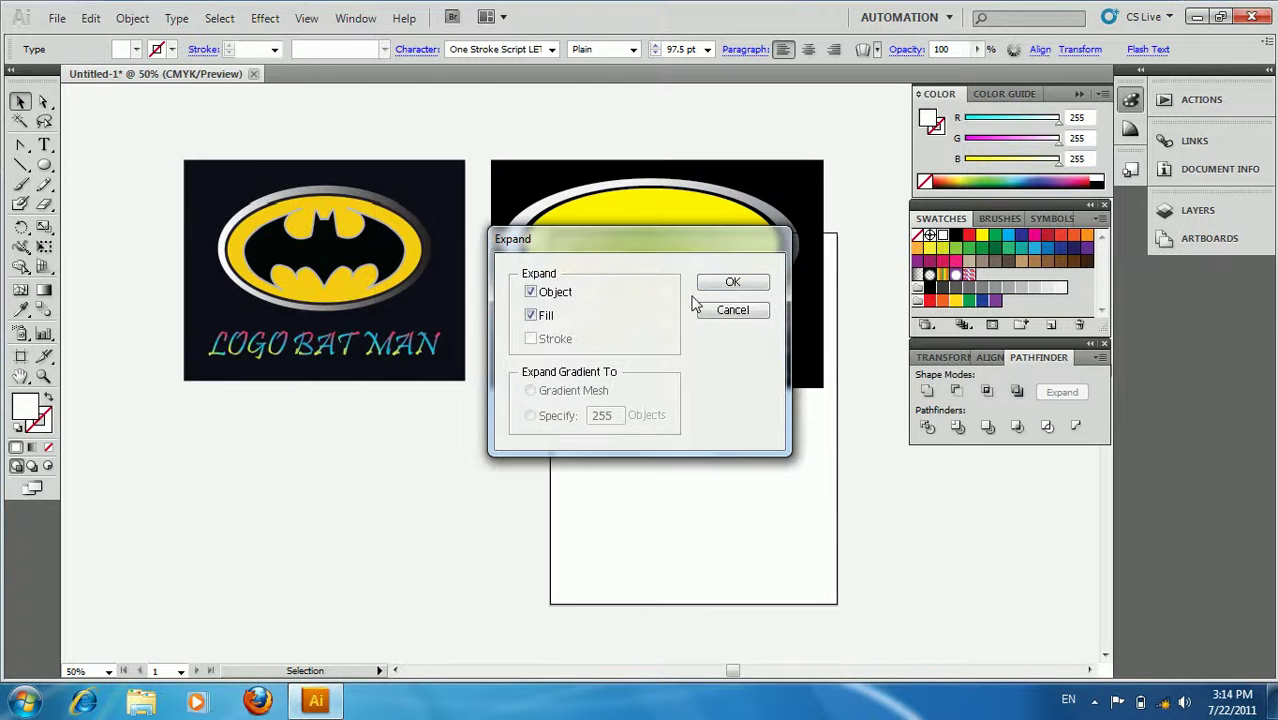
pyautogui.click(741, 286)
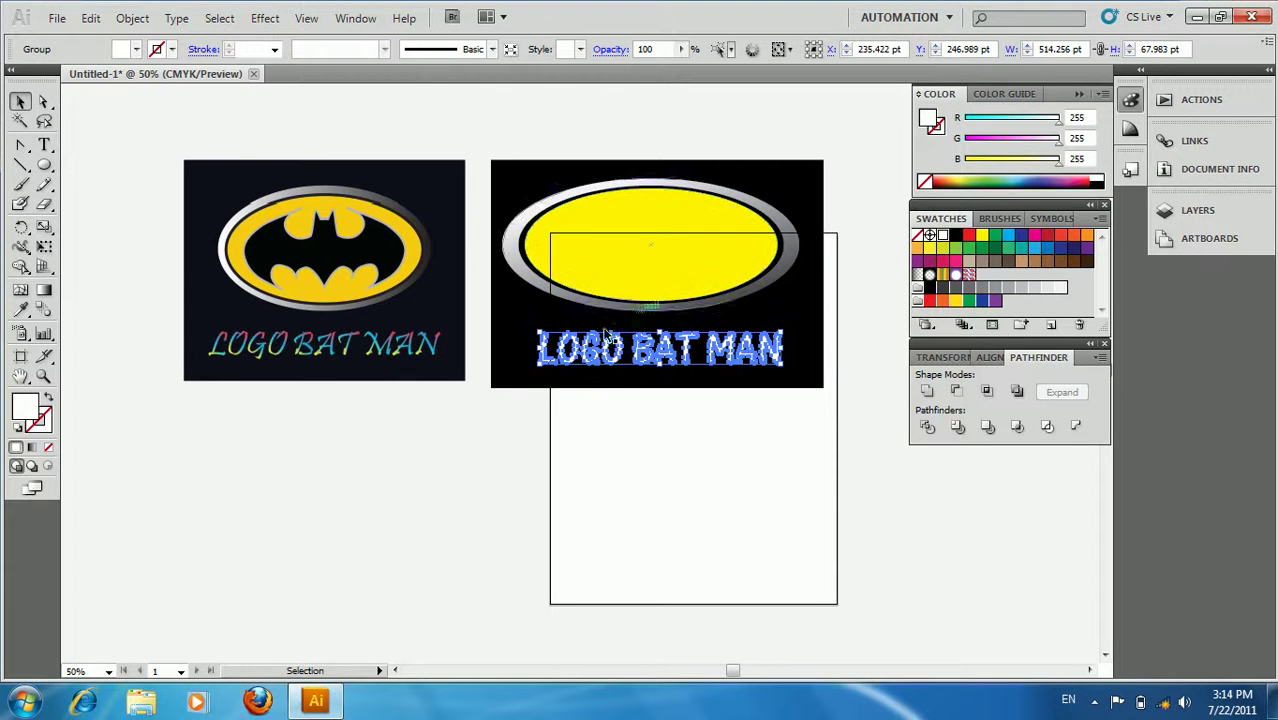
pyautogui.click(32, 447)
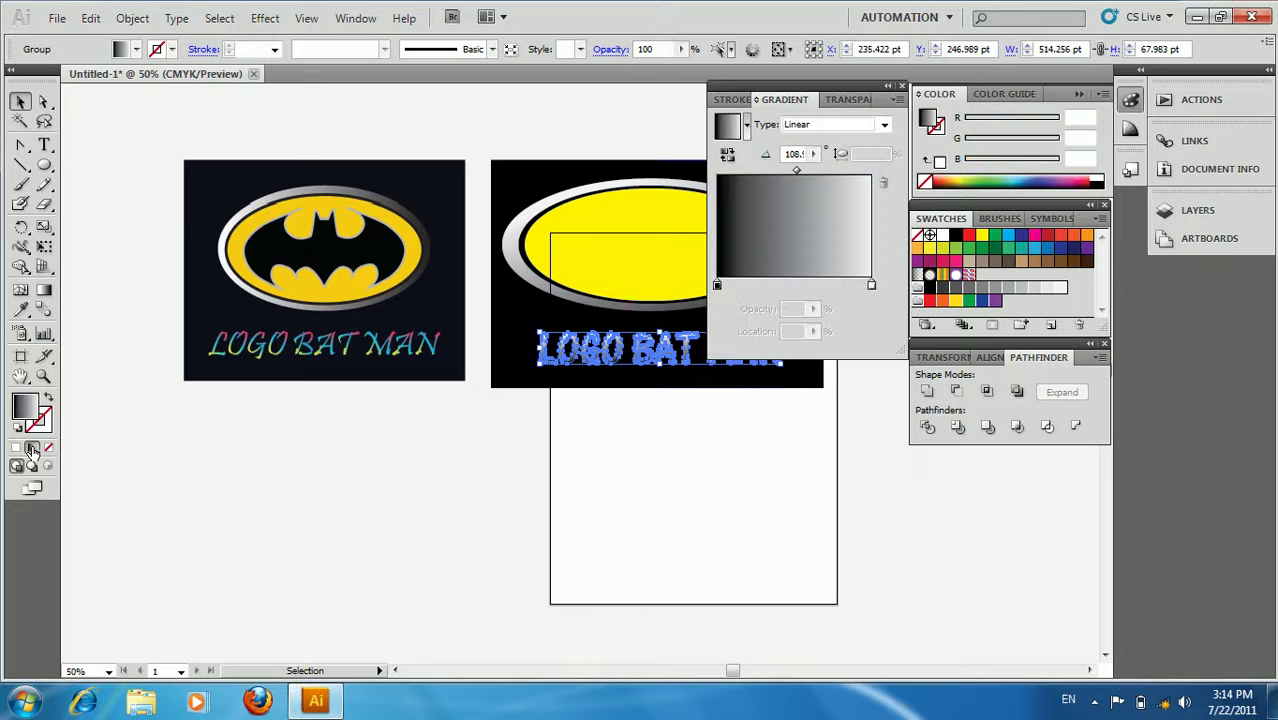
# - Set the text gradient stops to yellow, cyan, red and dark blue
pyautogui.click(716, 286)
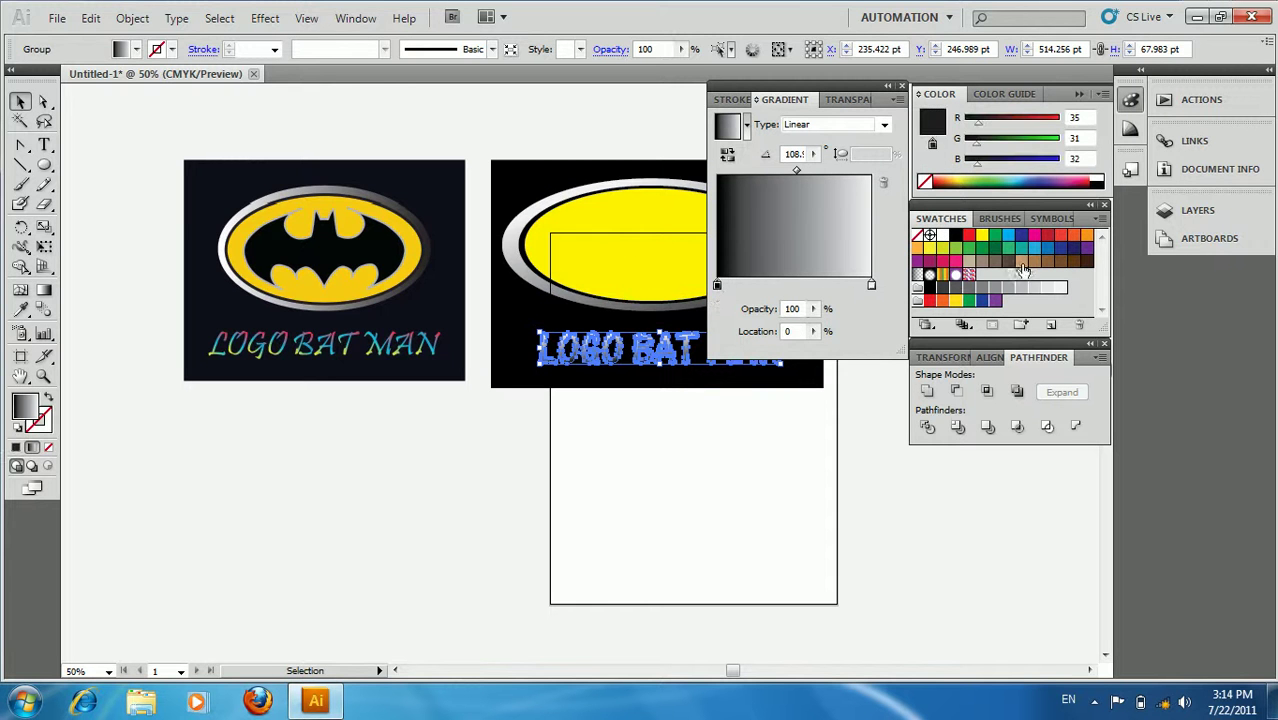
pyautogui.moveTo(981, 241)
pyautogui.mouseDown()
pyautogui.moveTo(717, 285)
pyautogui.moveTo(742, 290)
pyautogui.mouseUp()
pyautogui.click(750, 286)
pyautogui.click(768, 286)
pyautogui.click(790, 286)
pyautogui.click(740, 286)
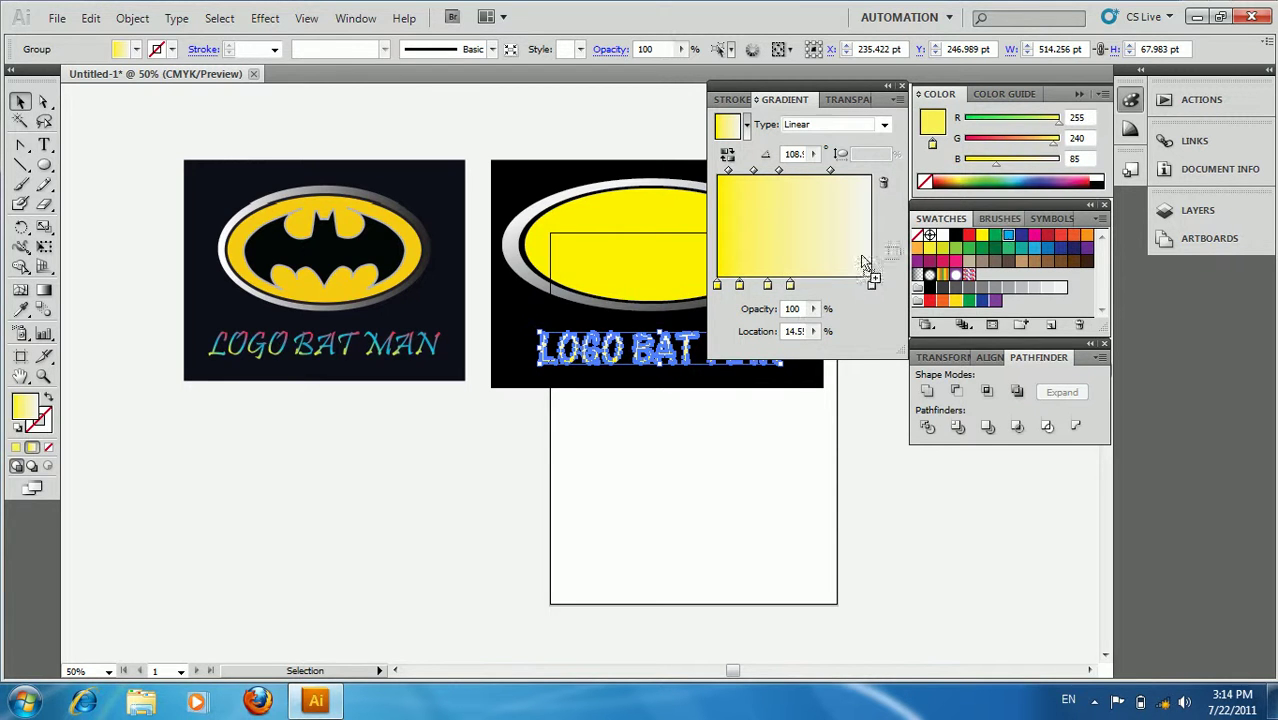
pyautogui.moveTo(1009, 235); pyautogui.dragTo(739, 285)
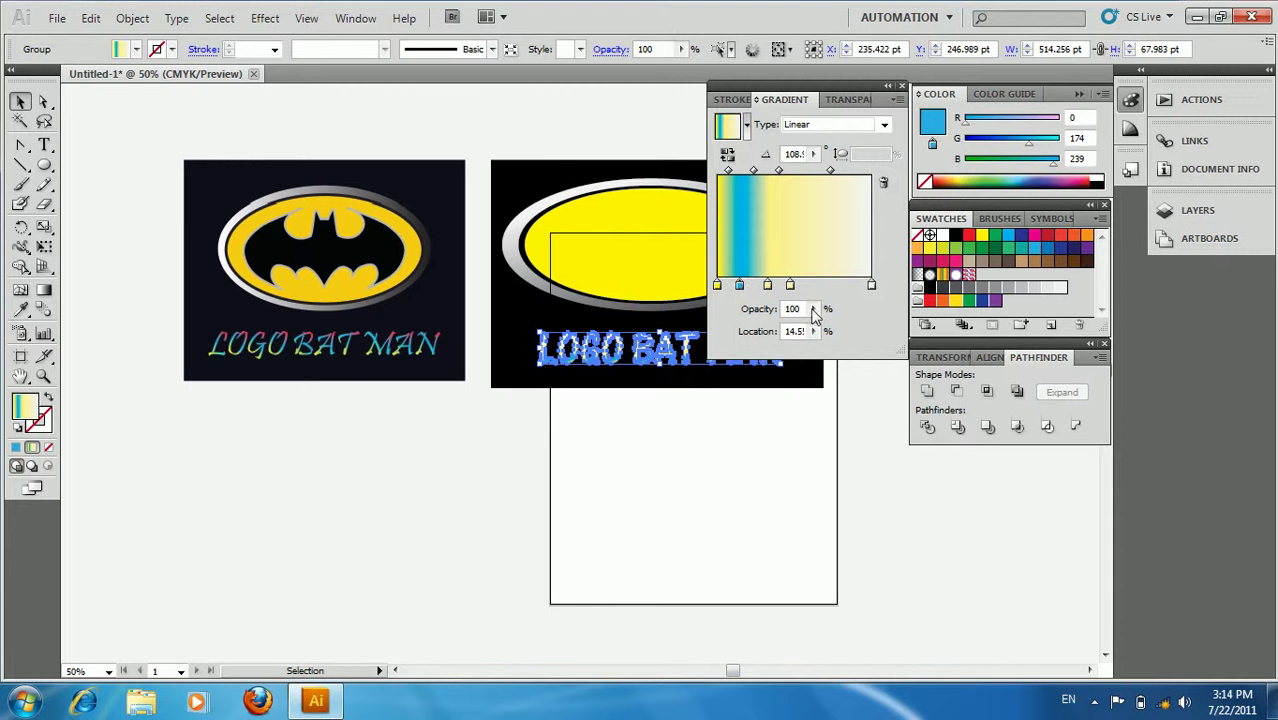
pyautogui.click(767, 286)
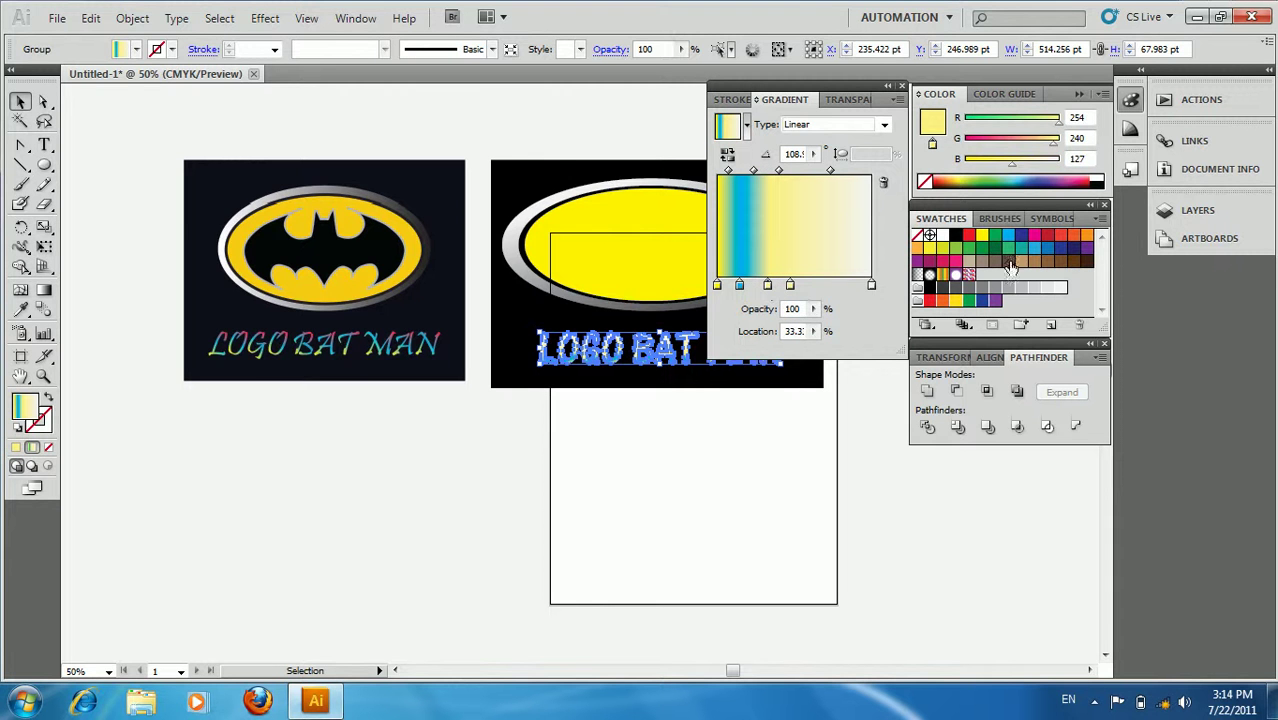
pyautogui.moveTo(965, 240)
pyautogui.mouseDown()
pyautogui.moveTo(768, 285)
pyautogui.moveTo(801, 286)
pyautogui.mouseUp()
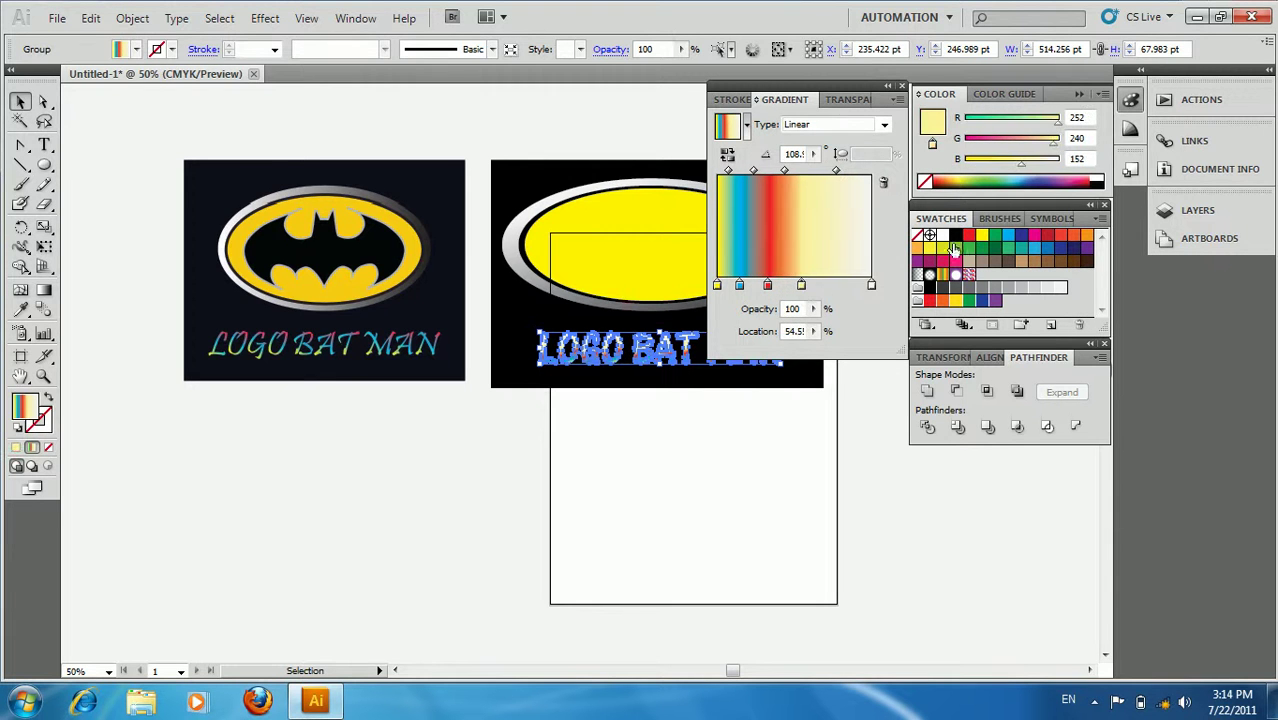
pyautogui.moveTo(1016, 241)
pyautogui.mouseDown()
pyautogui.moveTo(801, 286)
pyautogui.moveTo(830, 286)
pyautogui.moveTo(753, 286)
pyautogui.mouseUp()
pyautogui.click(871, 286)
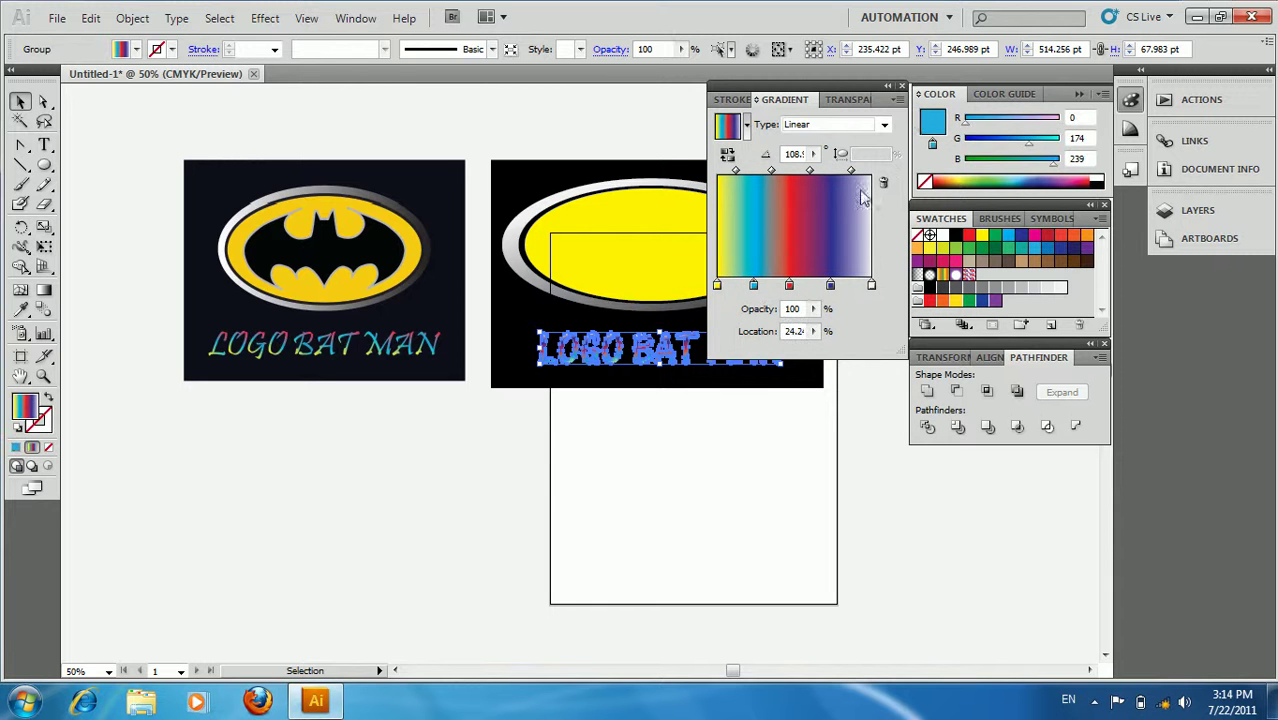
pyautogui.click(901, 86)
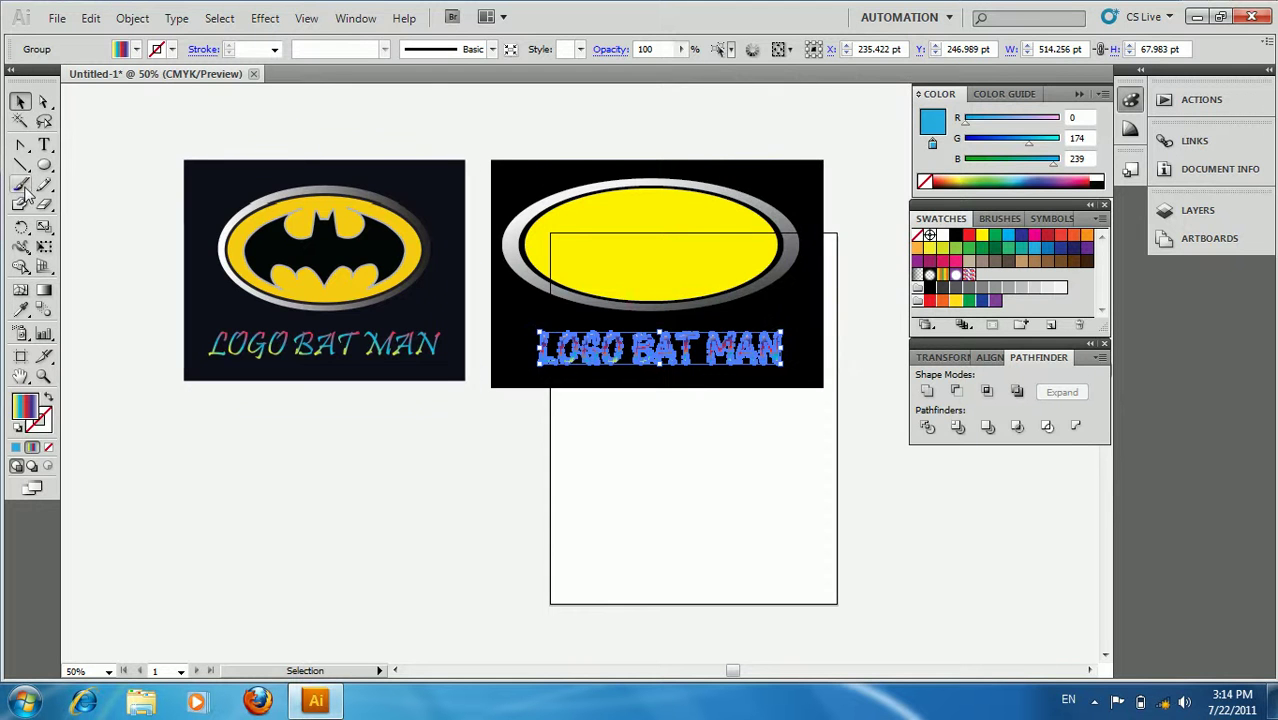
# - Start a three-anchor pen path below the logos with no fill and a near-black stroke
pyautogui.click(335, 415)
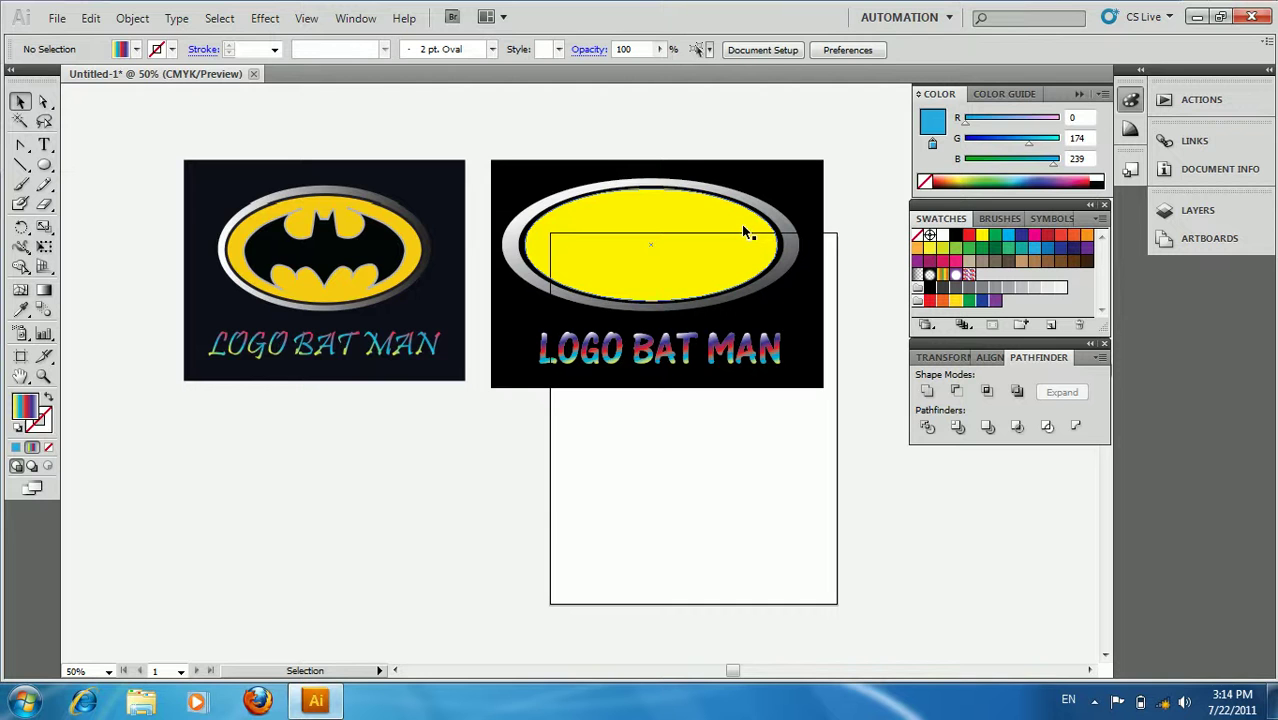
pyautogui.click(20, 147)
pyautogui.click(20, 145)
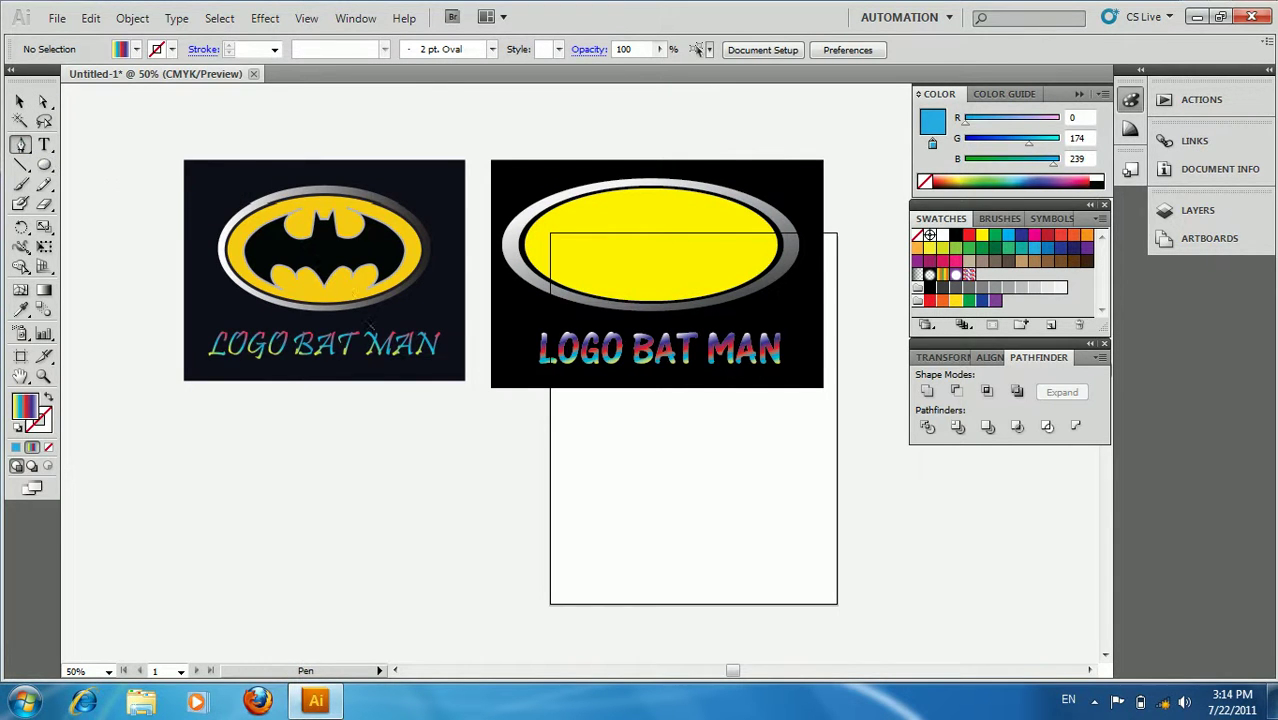
pyautogui.click(296, 418)
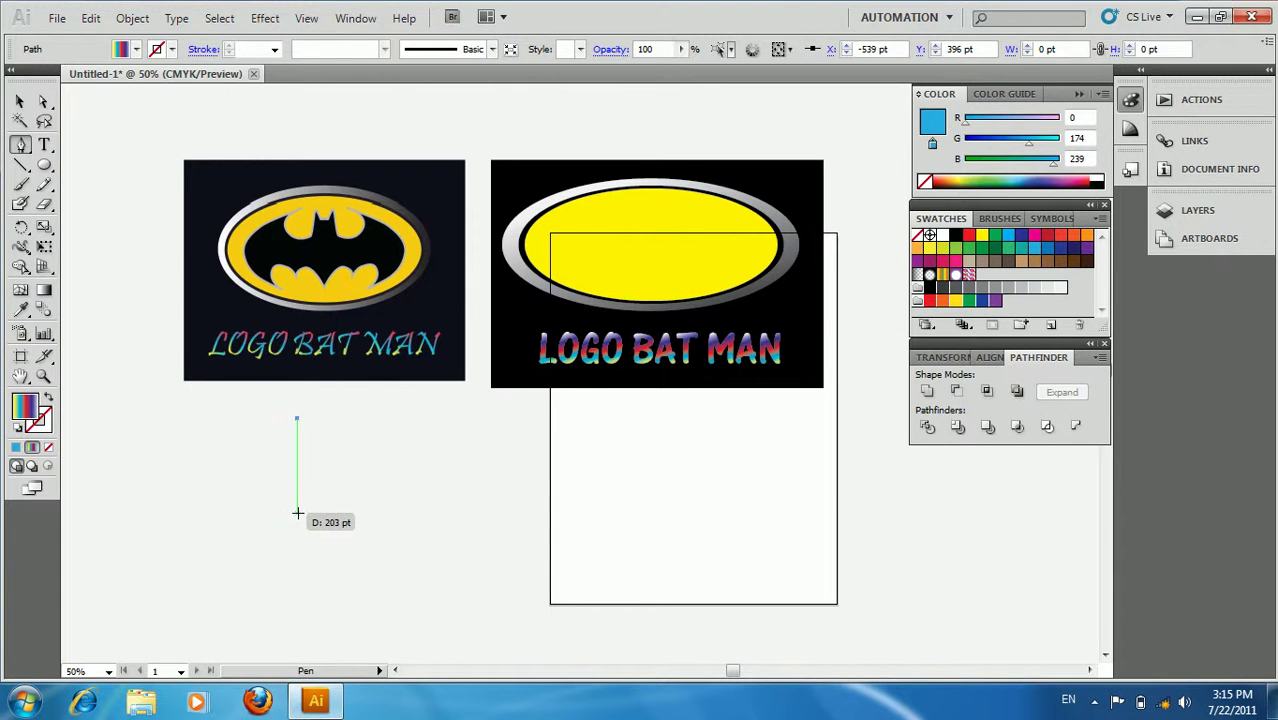
pyautogui.hotkey('ctrl', 'z')
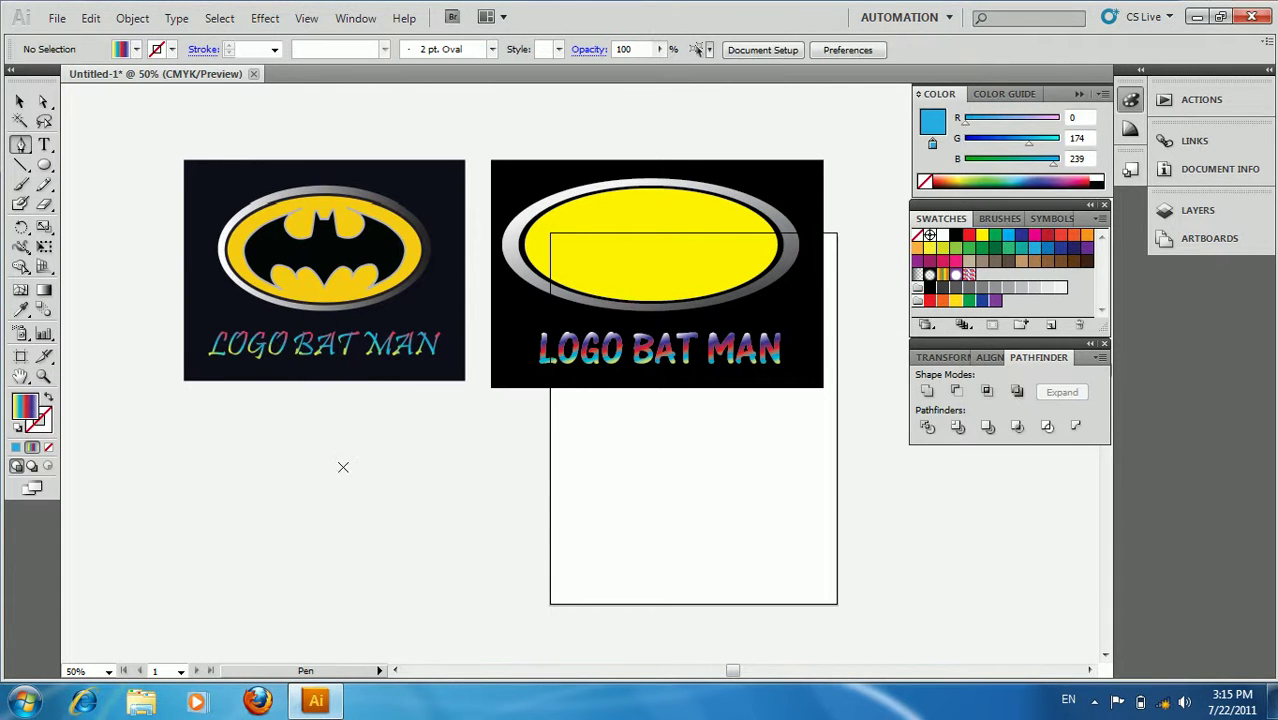
pyautogui.click(397, 448)
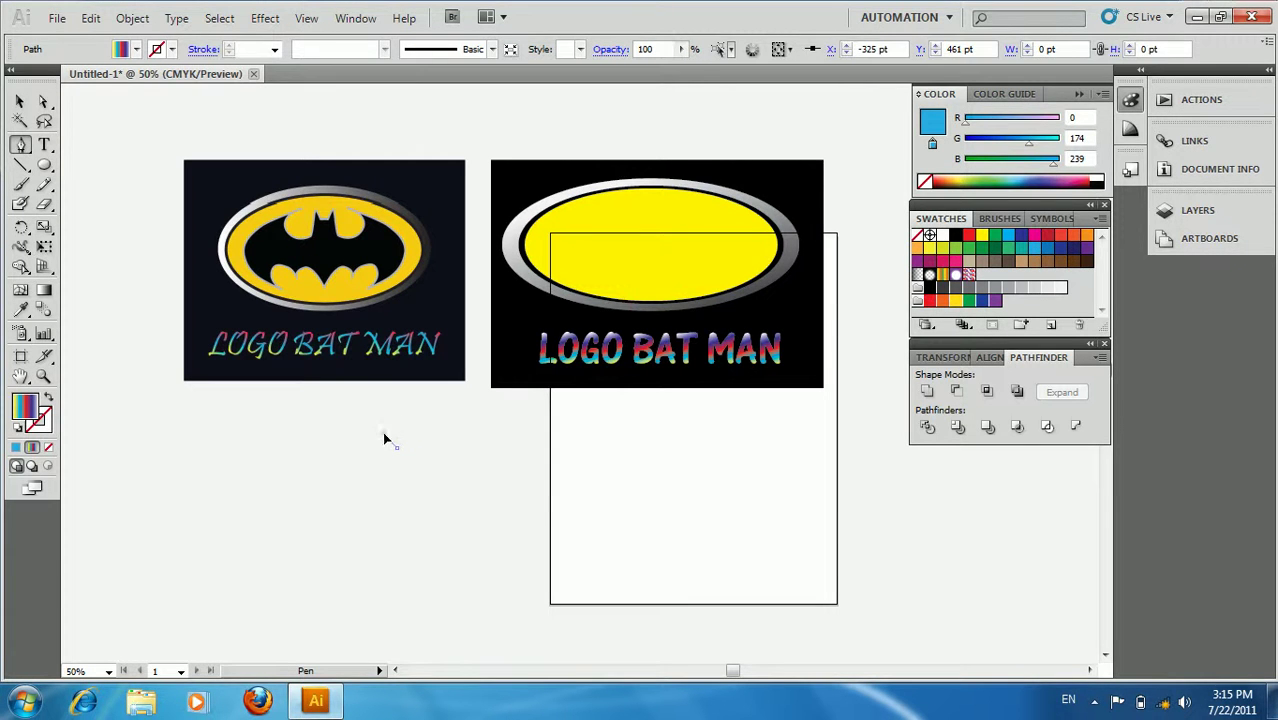
pyautogui.click(383, 434)
pyautogui.click(384, 470)
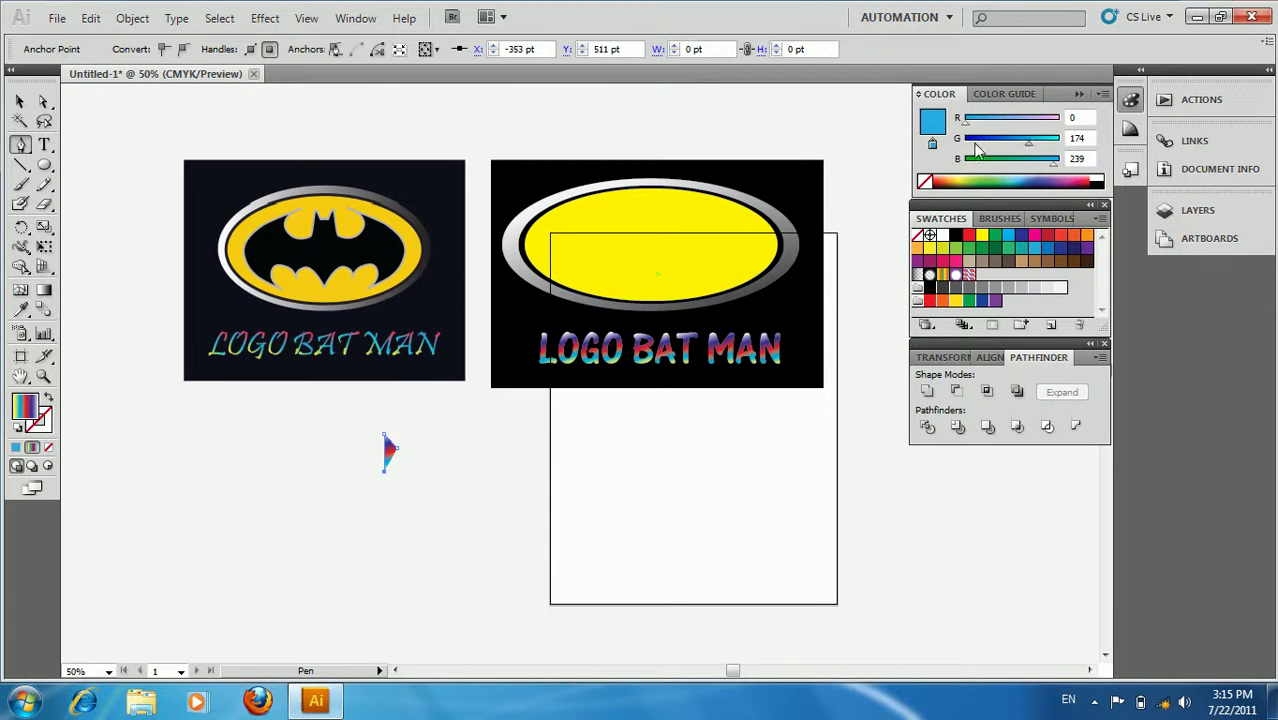
pyautogui.click(923, 184)
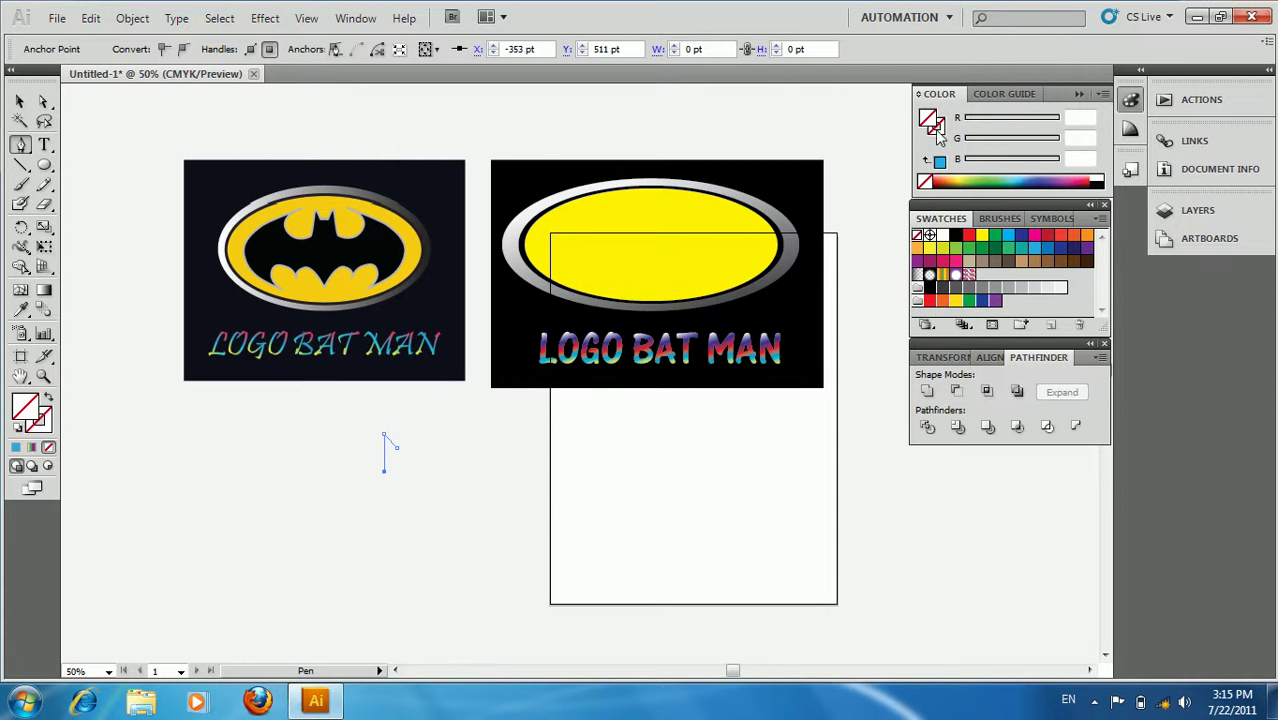
pyautogui.click(952, 177)
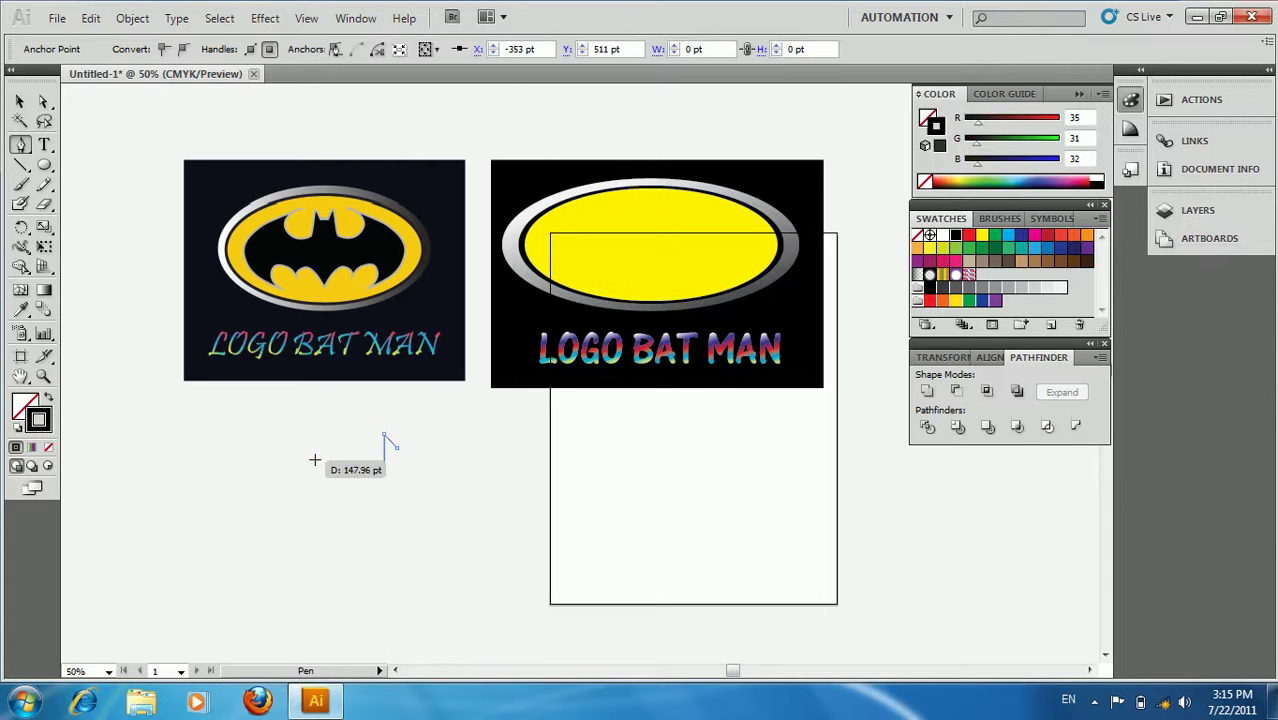
# - Extend the path with curved segments and corner anchors up the bat half's left side
pyautogui.moveTo(298, 460); pyautogui.dragTo(295, 375)
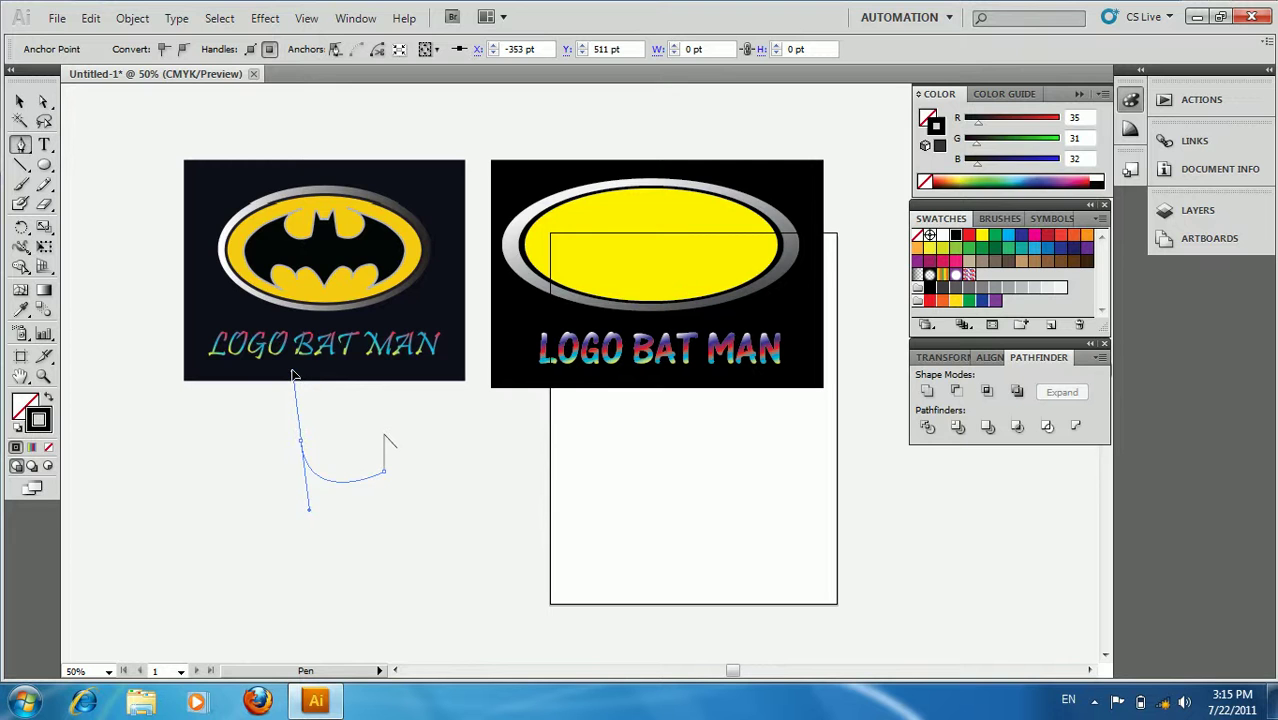
pyautogui.moveTo(293, 375); pyautogui.dragTo(312, 365)
pyautogui.hotkey('ctrl', 'z')
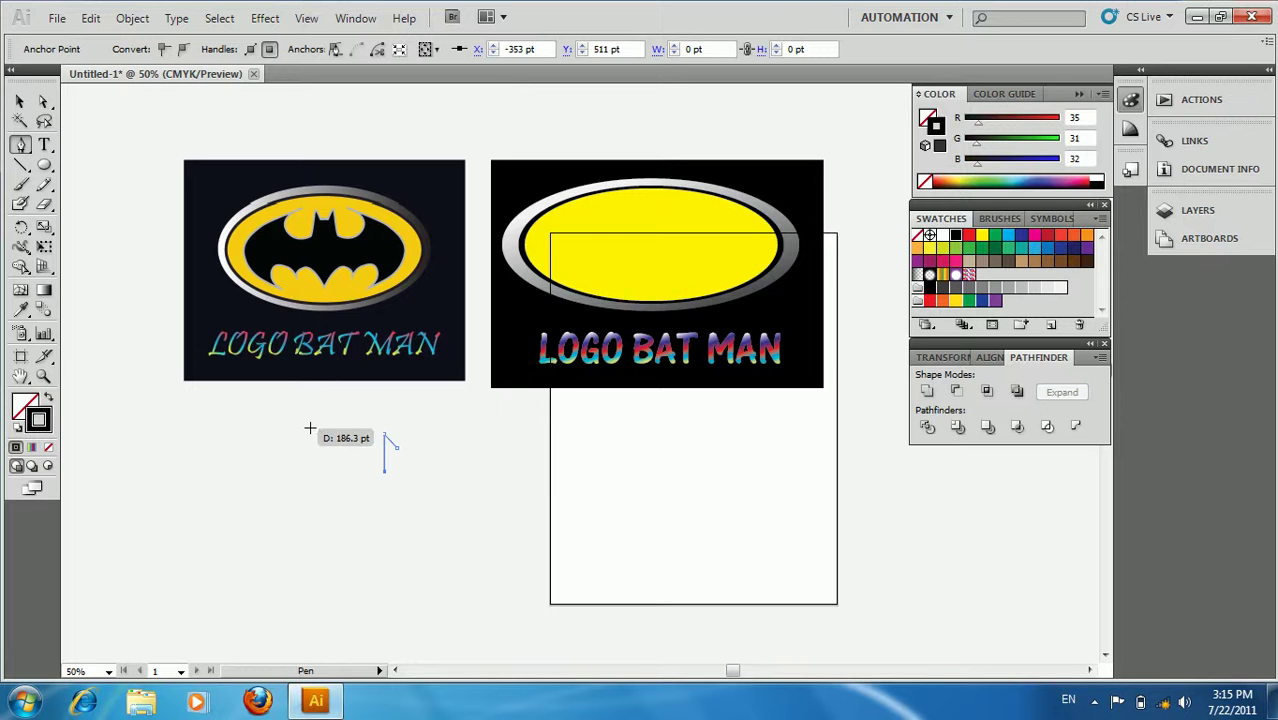
pyautogui.moveTo(331, 444)
pyautogui.mouseDown()
pyautogui.moveTo(348, 393)
pyautogui.moveTo(335, 400)
pyautogui.mouseUp()
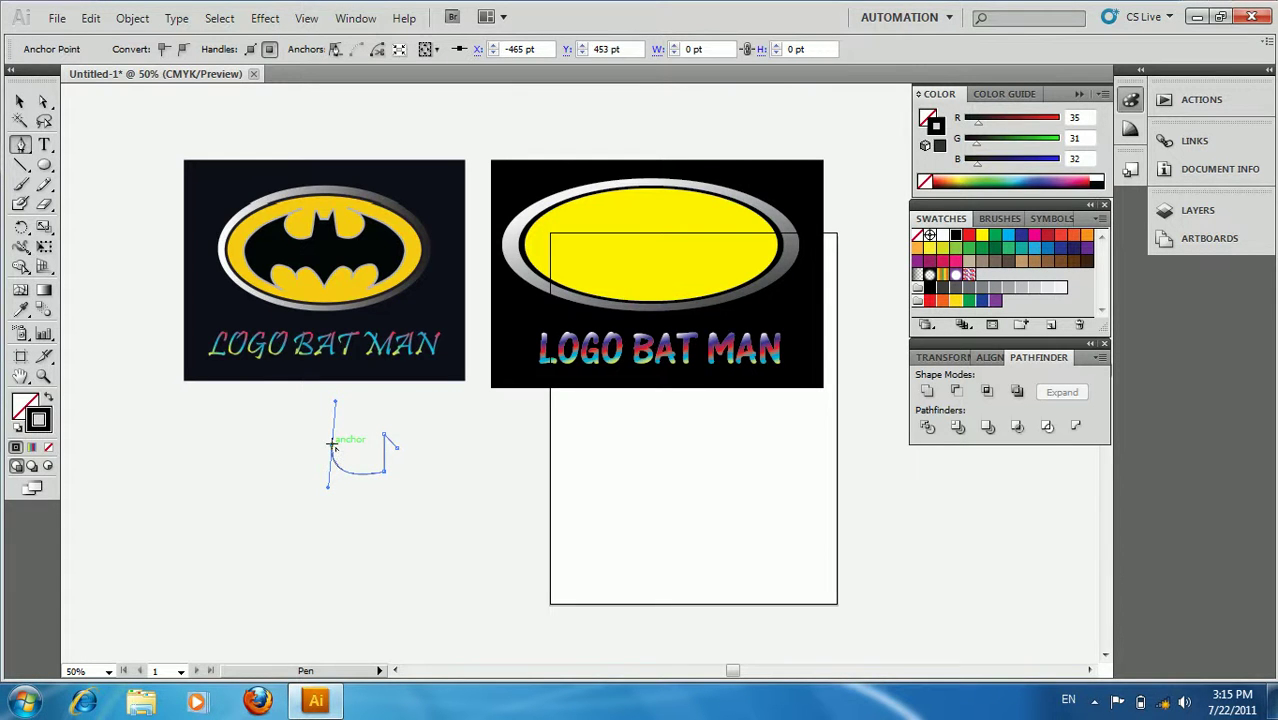
pyautogui.click(333, 444)
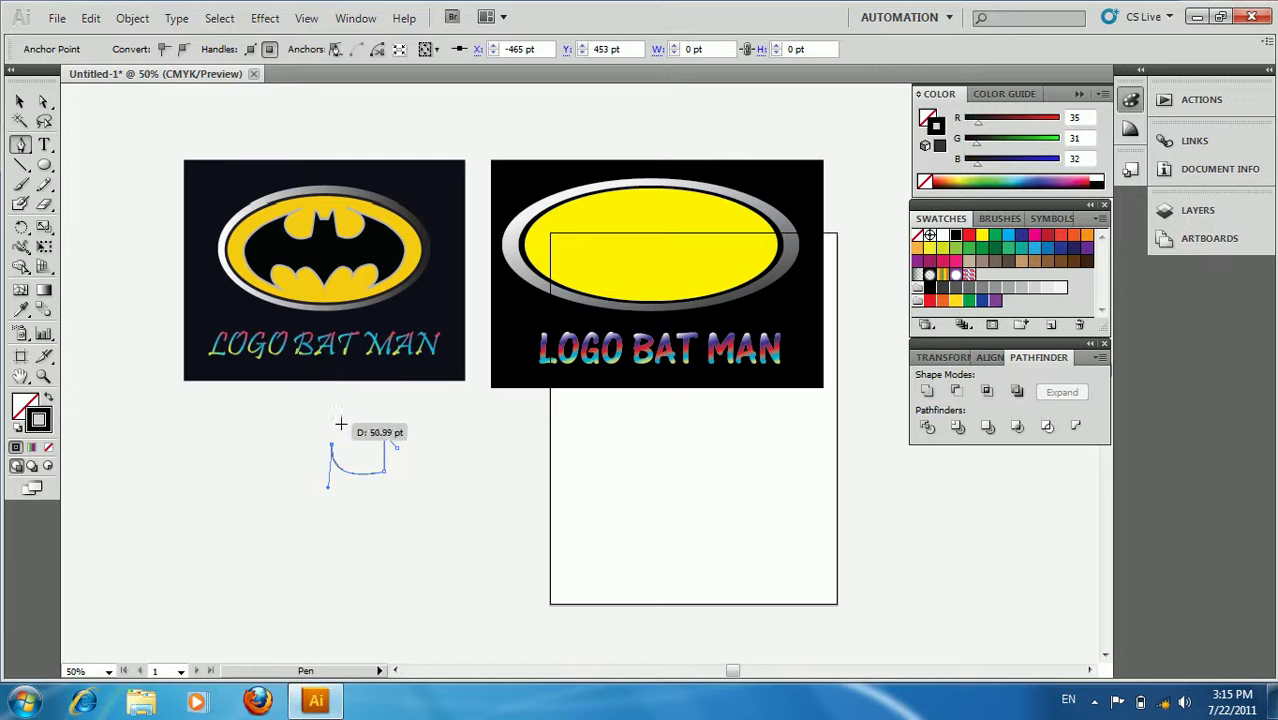
pyautogui.click(334, 425)
pyautogui.press('alt')
pyautogui.keyDown('alt'); pyautogui.click(333, 448); pyautogui.keyUp('alt')
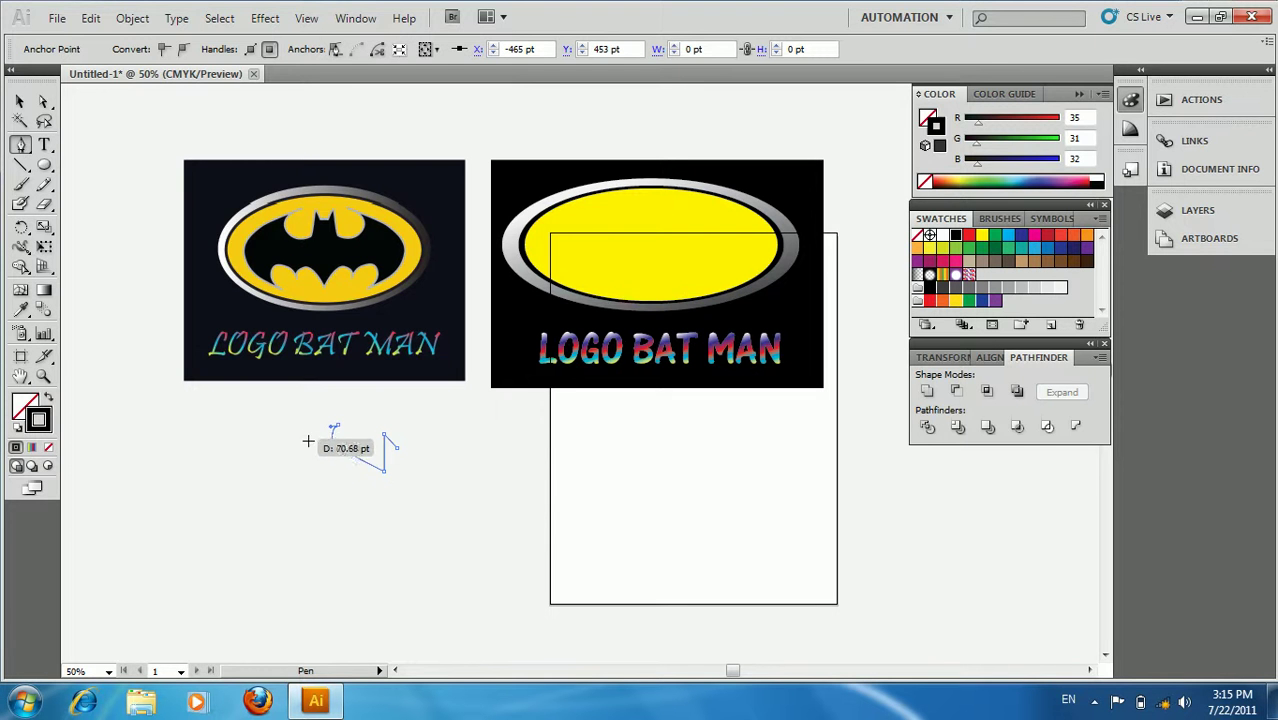
# - Add another anchor and curve the left segment of the bat outline
pyautogui.press('ctrl')
pyautogui.moveTo(340, 460)
pyautogui.mouseDown()
pyautogui.moveTo(396, 447)
pyautogui.moveTo(350, 440)
pyautogui.moveTo(378, 395)
pyautogui.mouseUp()
pyautogui.hotkey('ctrl', 'z')
pyautogui.click(385, 474)
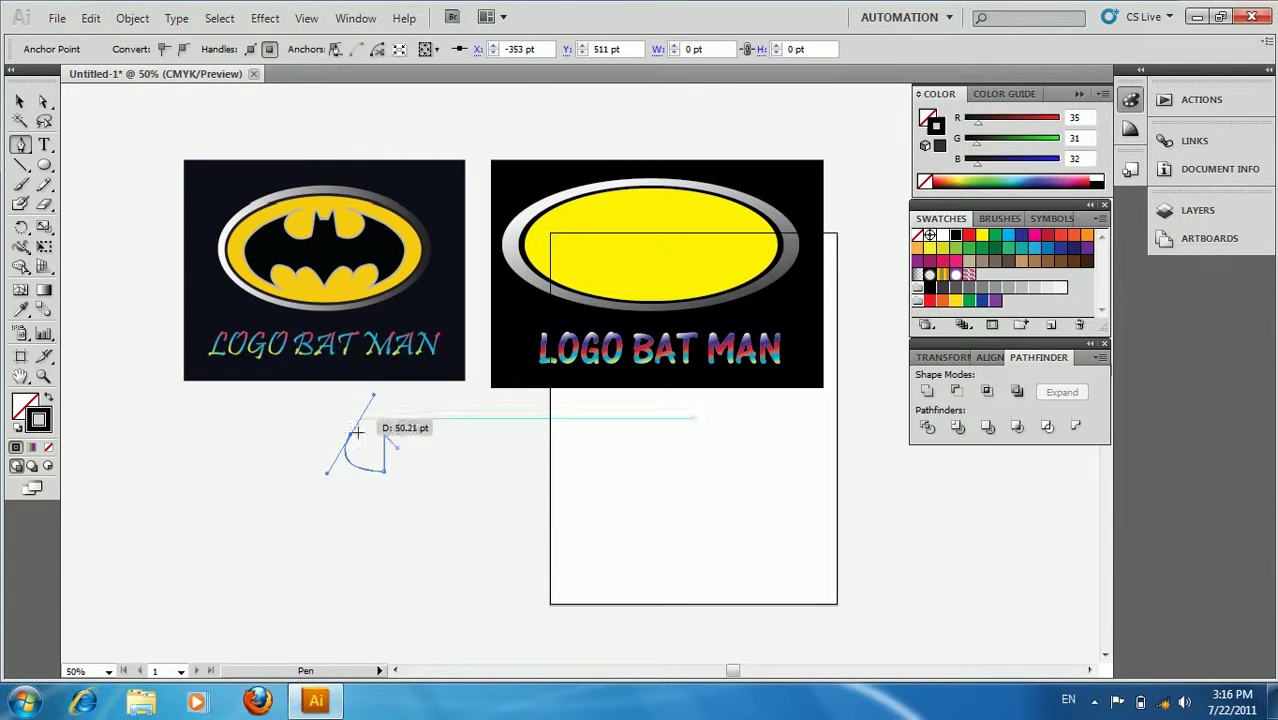
pyautogui.moveTo(352, 438); pyautogui.dragTo(302, 475)
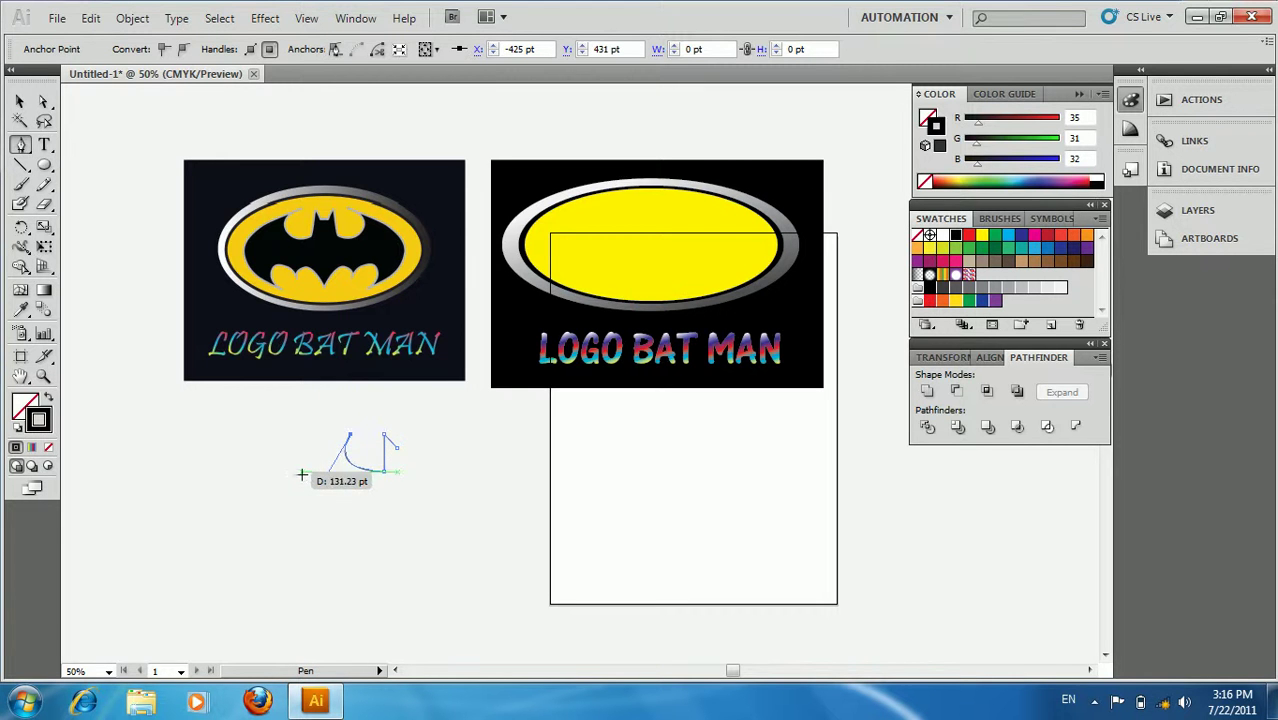
pyautogui.moveTo(302, 475)
pyautogui.mouseDown()
pyautogui.moveTo(310, 543)
pyautogui.moveTo(310, 531)
pyautogui.mouseUp()
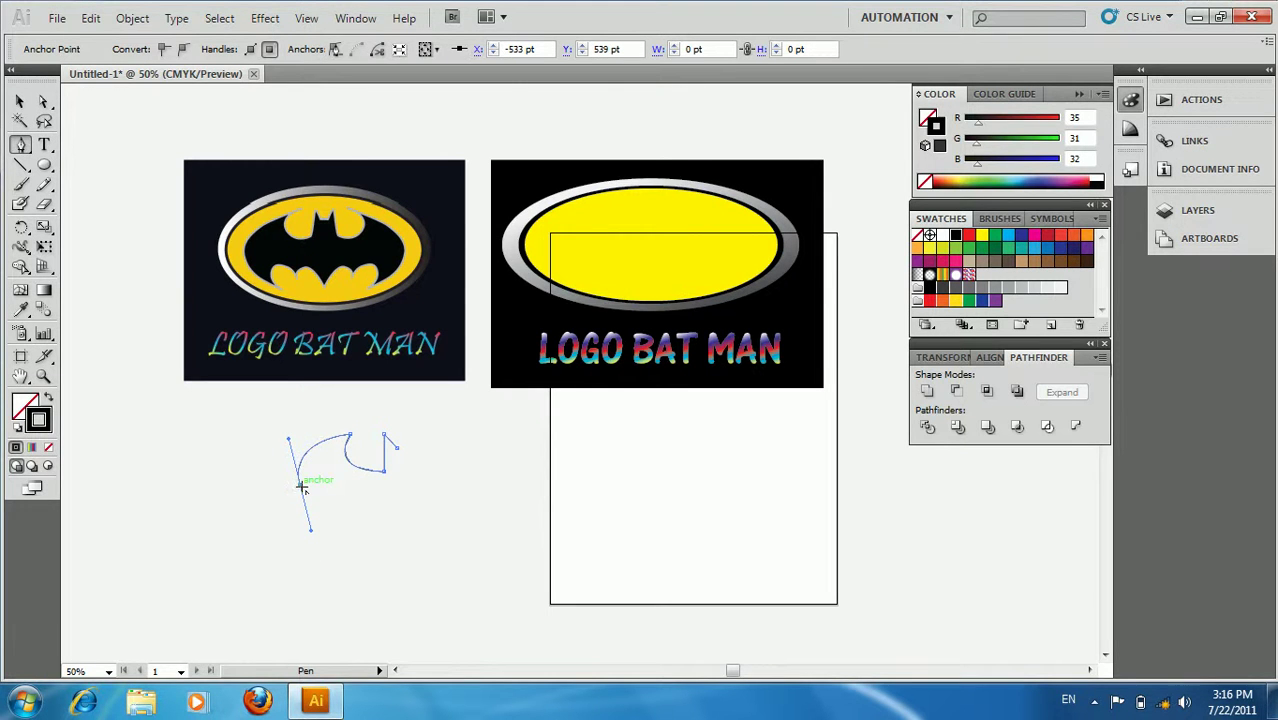
pyautogui.press('alt')
# - Reshape the left curve and curve the outline down to a bottom anchor
pyautogui.click(300, 486)
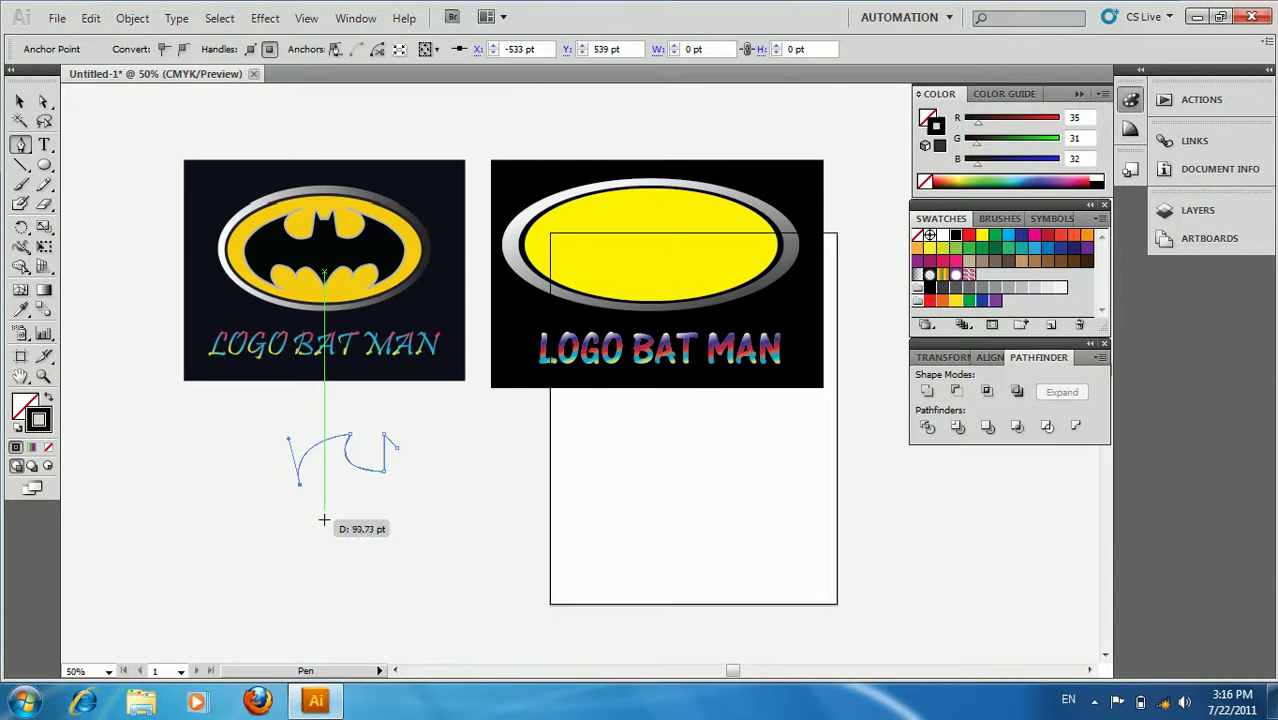
pyautogui.moveTo(322, 518)
pyautogui.mouseDown()
pyautogui.moveTo(338, 536)
pyautogui.moveTo(358, 527)
pyautogui.moveTo(378, 560)
pyautogui.moveTo(341, 507)
pyautogui.mouseUp()
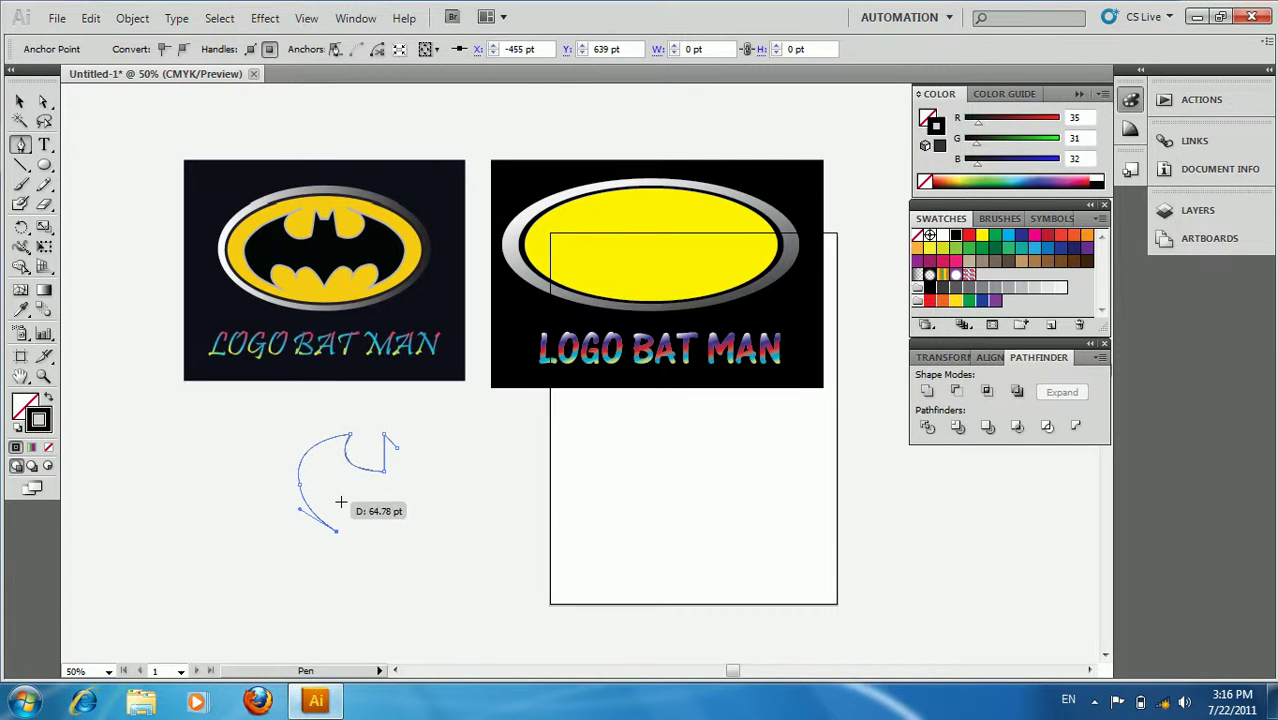
pyautogui.keyDown('ctrl'); pyautogui.click(348, 516); pyautogui.keyUp('ctrl')
pyautogui.moveTo(341, 507); pyautogui.dragTo(359, 524)
pyautogui.moveTo(357, 507)
pyautogui.mouseDown()
pyautogui.moveTo(353, 525)
pyautogui.moveTo(368, 523)
pyautogui.moveTo(377, 550)
pyautogui.moveTo(410, 572)
pyautogui.mouseUp()
pyautogui.hotkey('ctrl', 'z')
# - Draw the curved scallops along the lower wing edge to finish the bat half
pyautogui.moveTo(355, 515)
pyautogui.mouseDown()
pyautogui.moveTo(367, 544)
pyautogui.moveTo(389, 549)
pyautogui.mouseUp()
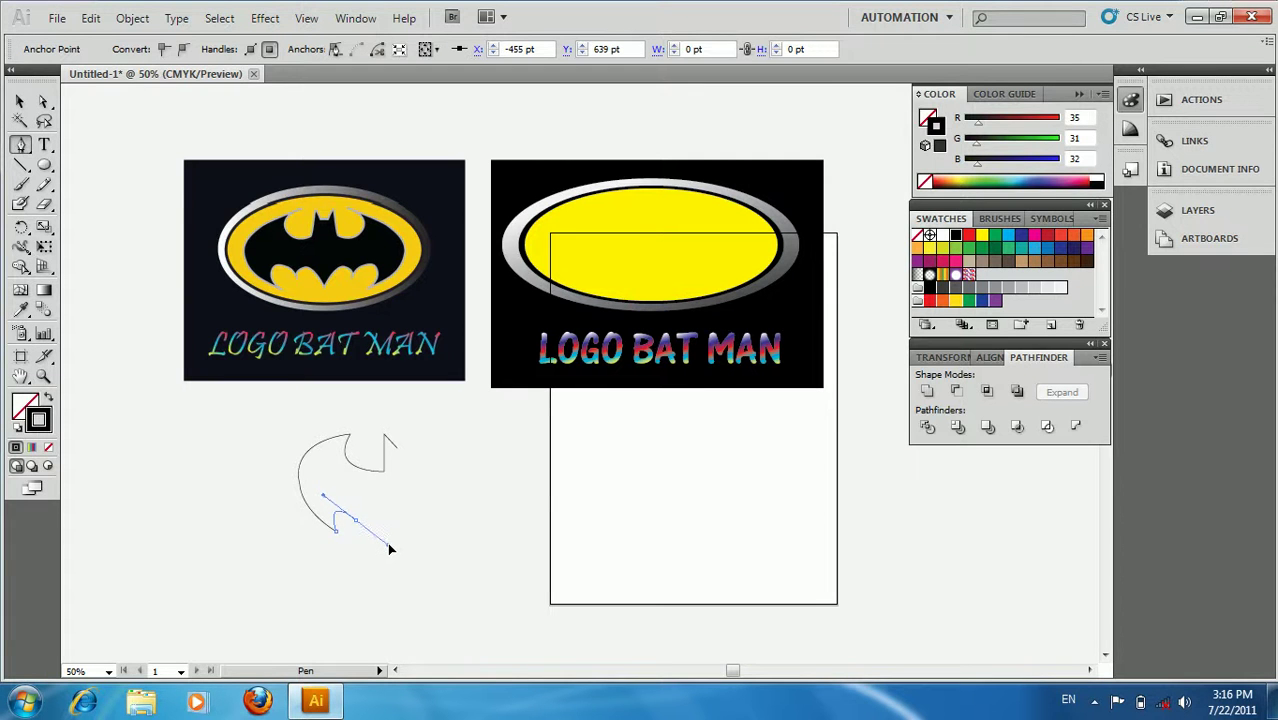
pyautogui.moveTo(392, 549); pyautogui.dragTo(392, 544)
pyautogui.moveTo(377, 528); pyautogui.dragTo(394, 565)
pyautogui.moveTo(397, 572); pyautogui.dragTo(396, 567)
pyautogui.click(378, 531)
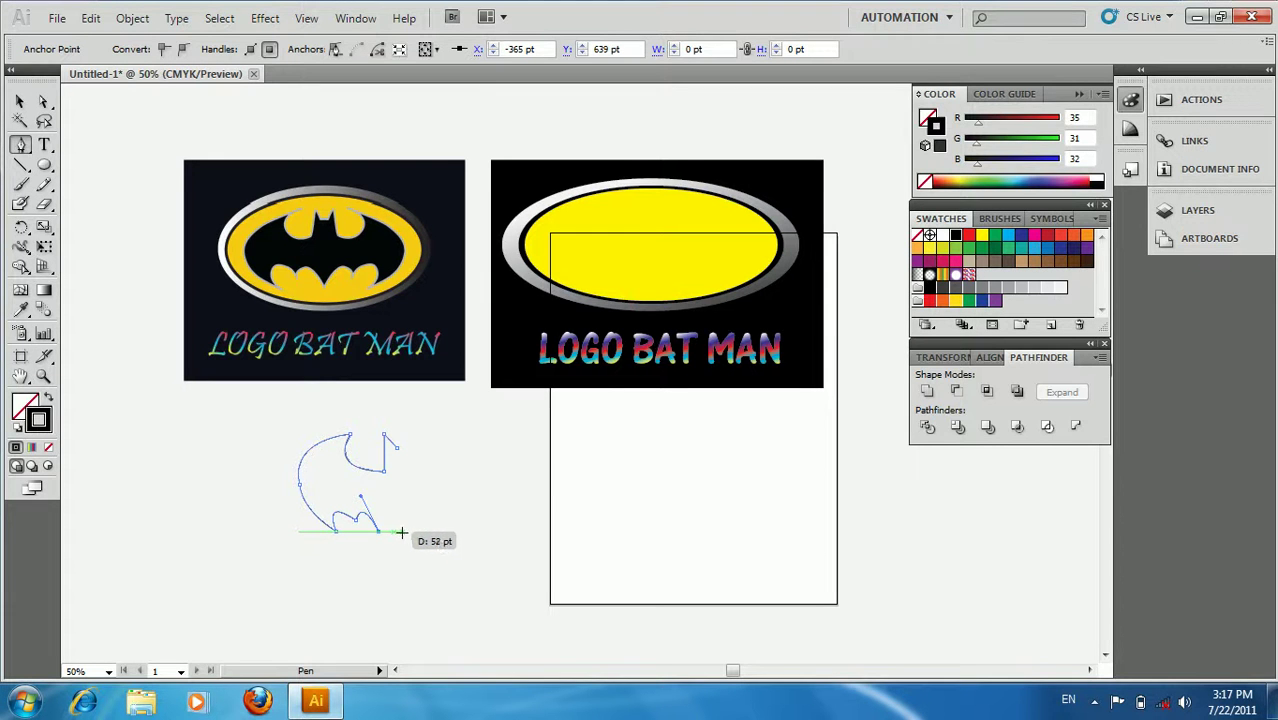
pyautogui.press('ctrl')
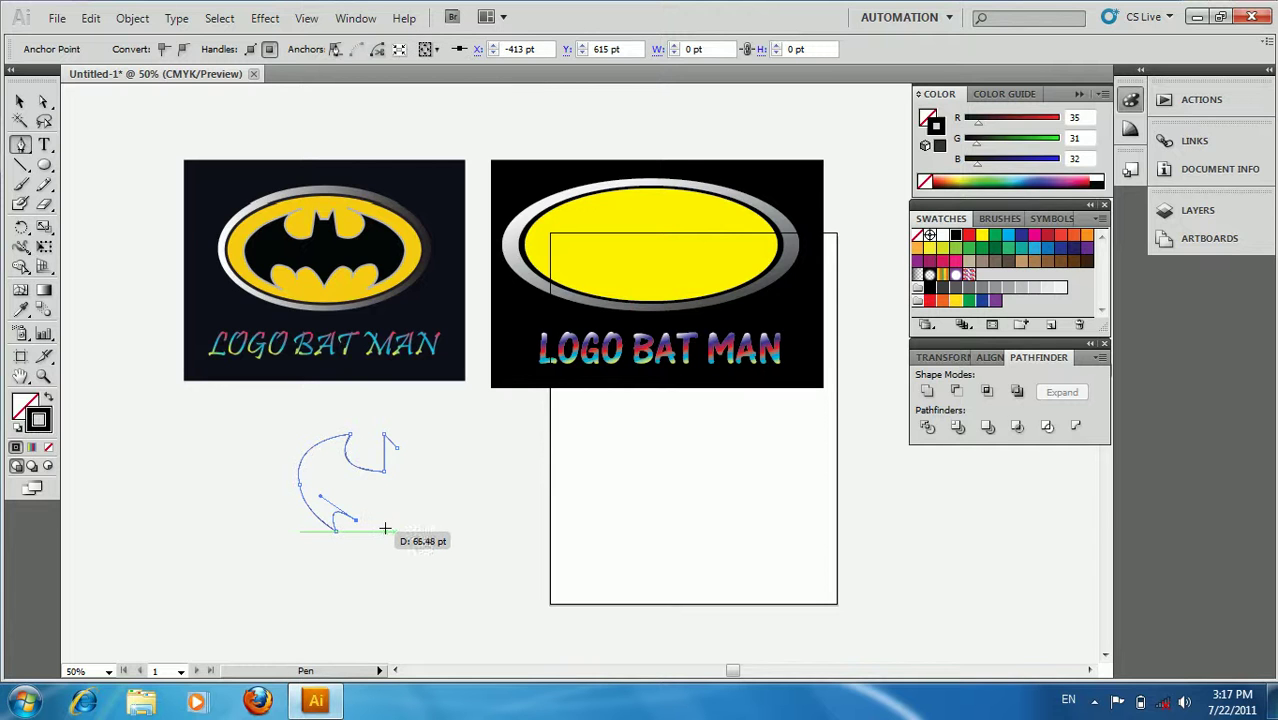
pyautogui.moveTo(393, 531); pyautogui.dragTo(426, 583)
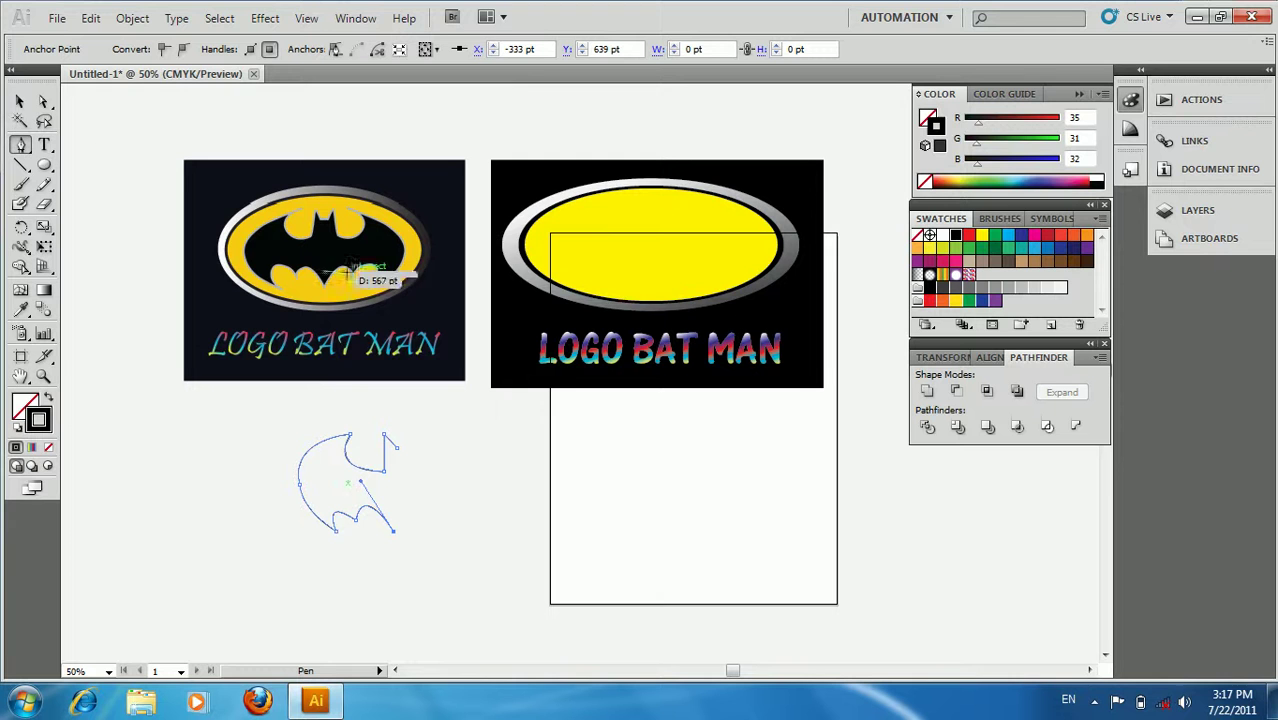
pyautogui.click(19, 103)
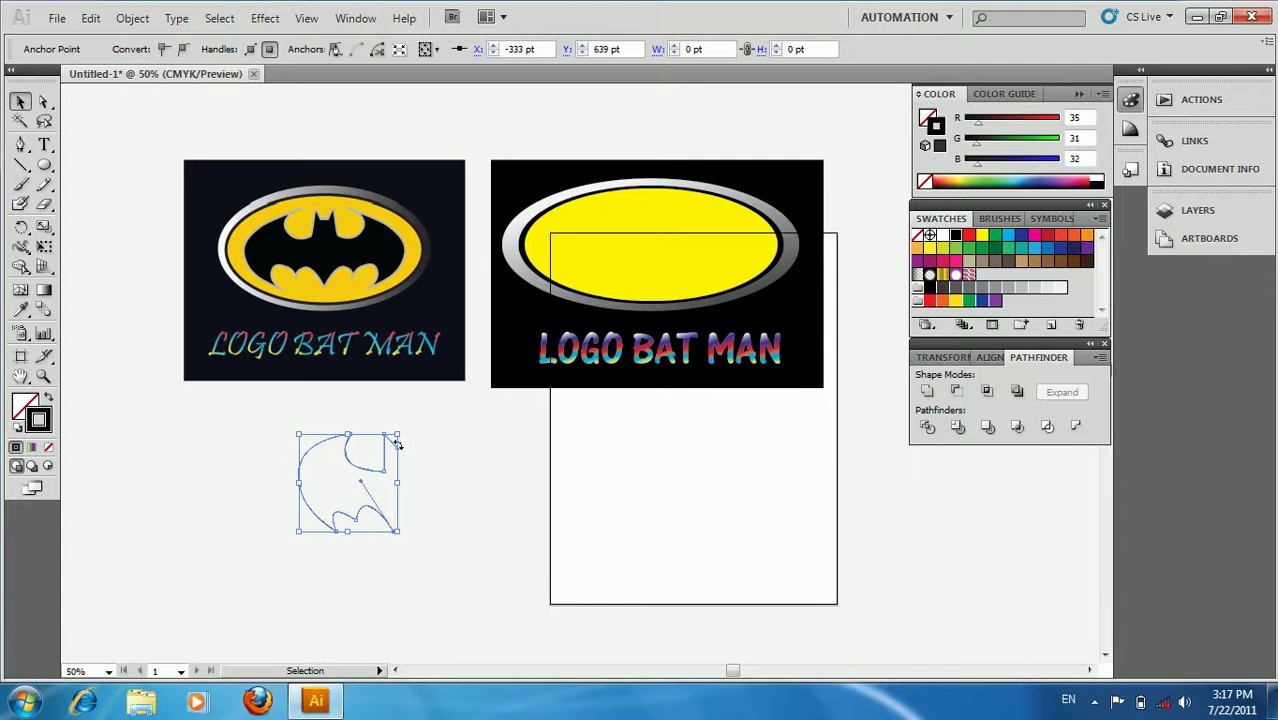
# - Fill the bat half with solid black
pyautogui.click(928, 118)
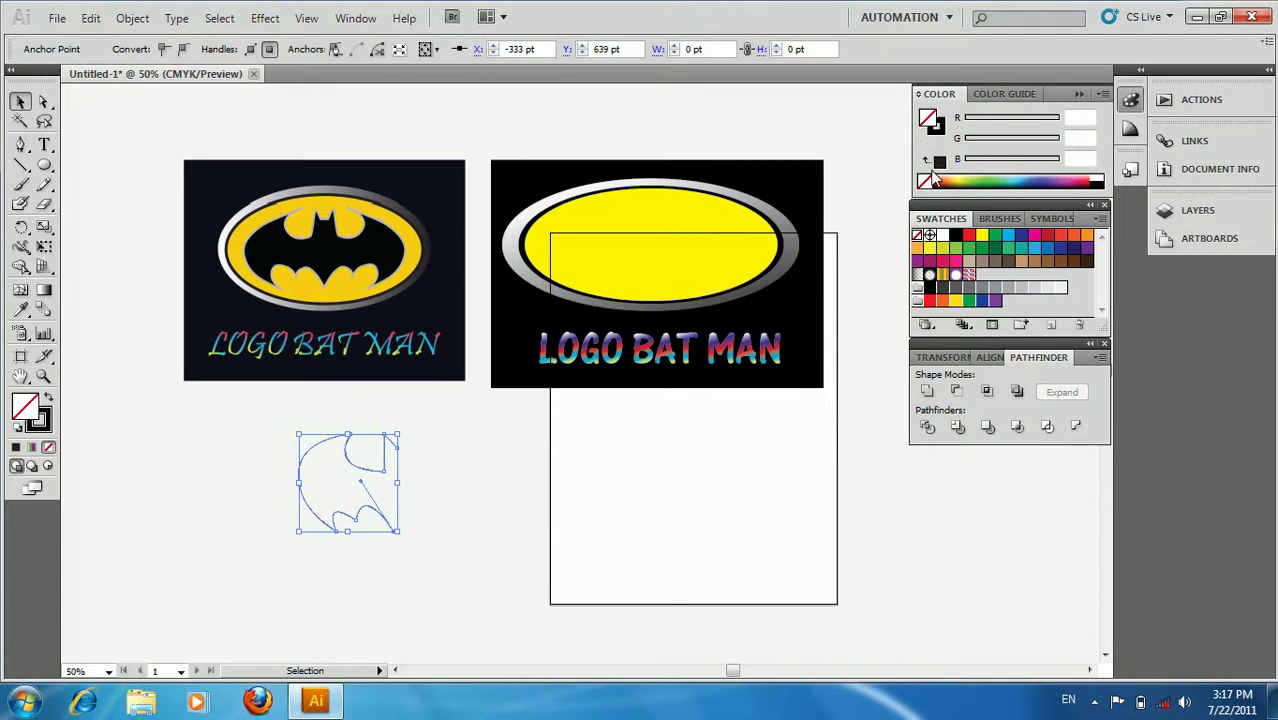
pyautogui.click(956, 237)
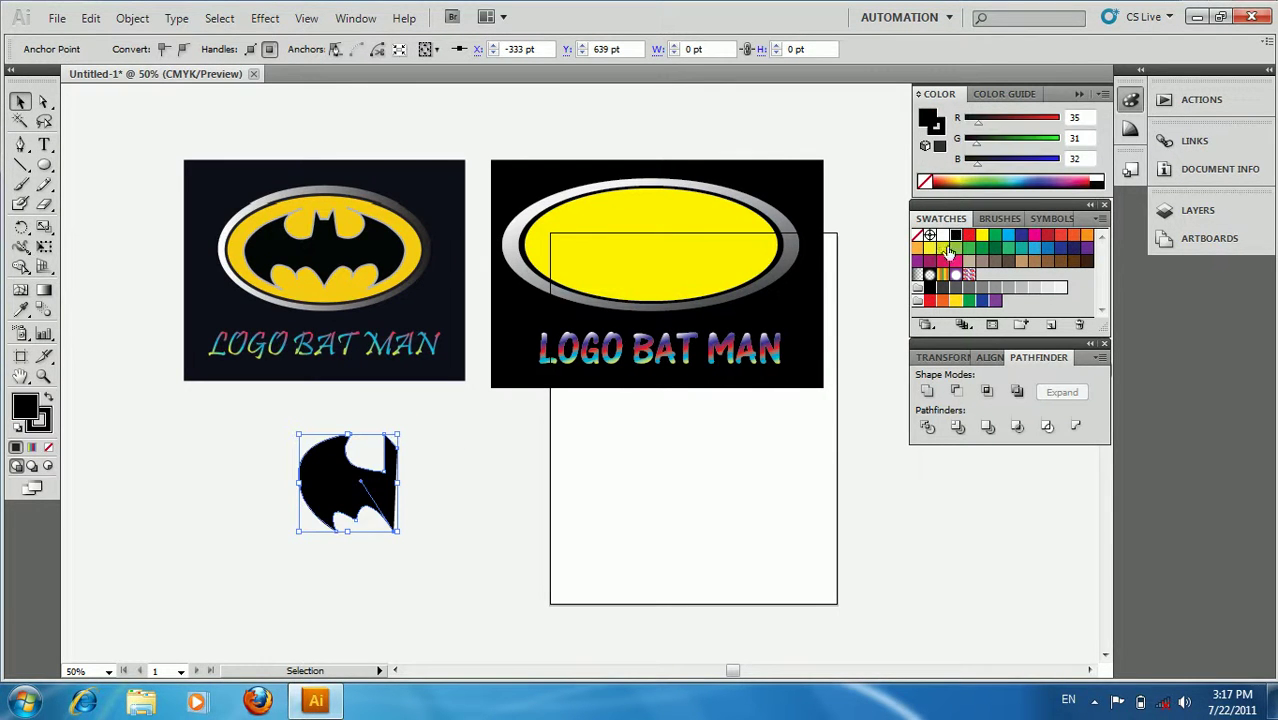
pyautogui.click(490, 461)
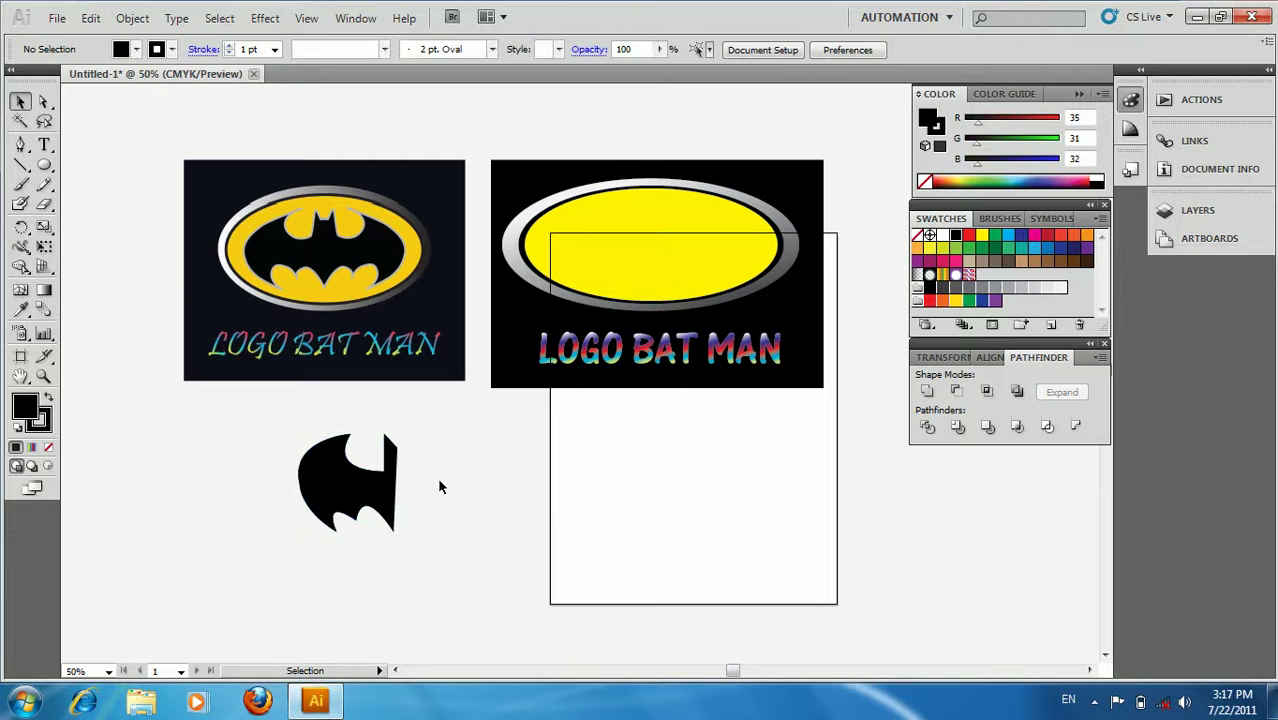
pyautogui.click(379, 503)
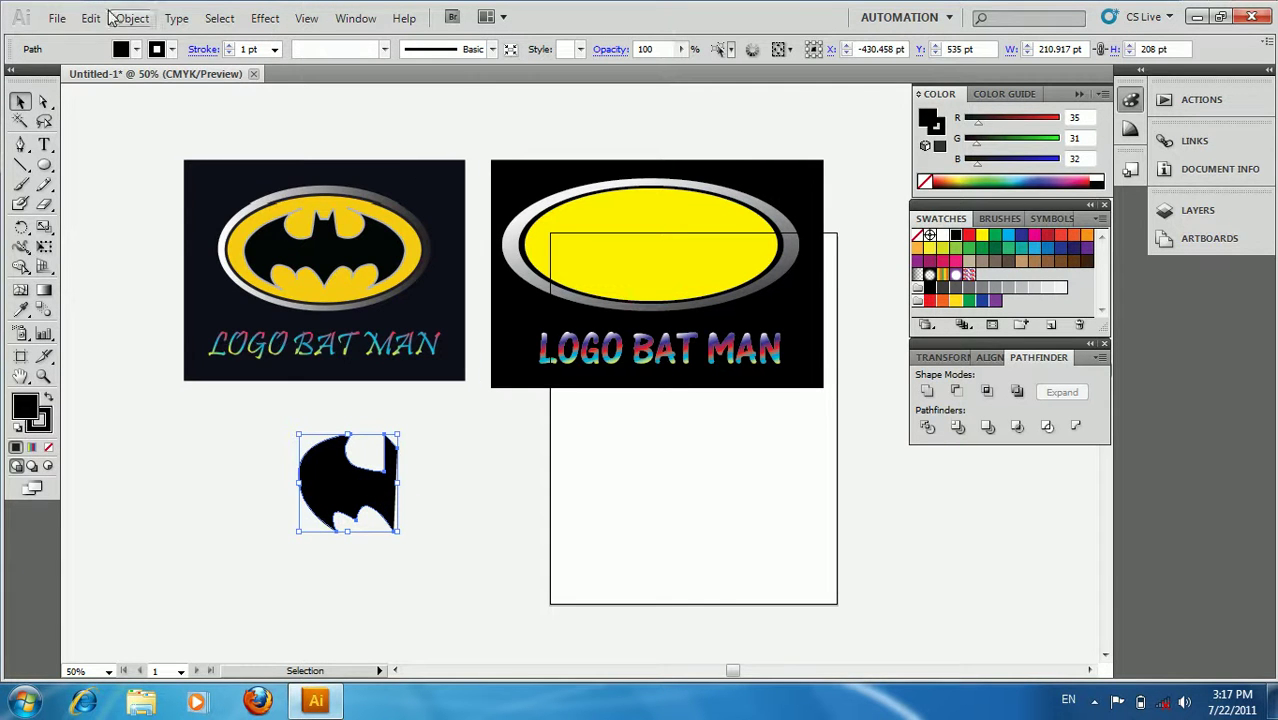
# - Paste a copy of the bat half in front and flip it horizontally
pyautogui.click(91, 18)
pyautogui.click(121, 108)
pyautogui.click(91, 18)
pyautogui.click(141, 150)
pyautogui.click(1112, 50)
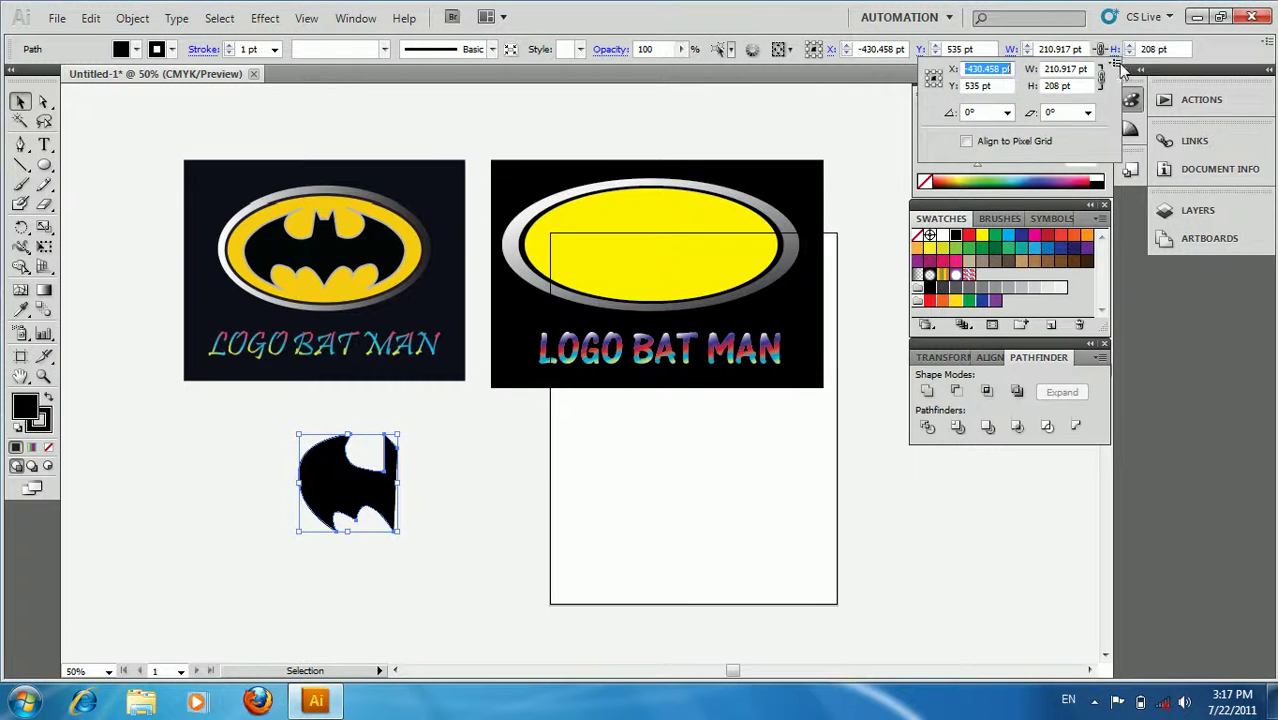
pyautogui.click(1115, 68)
pyautogui.click(1082, 73)
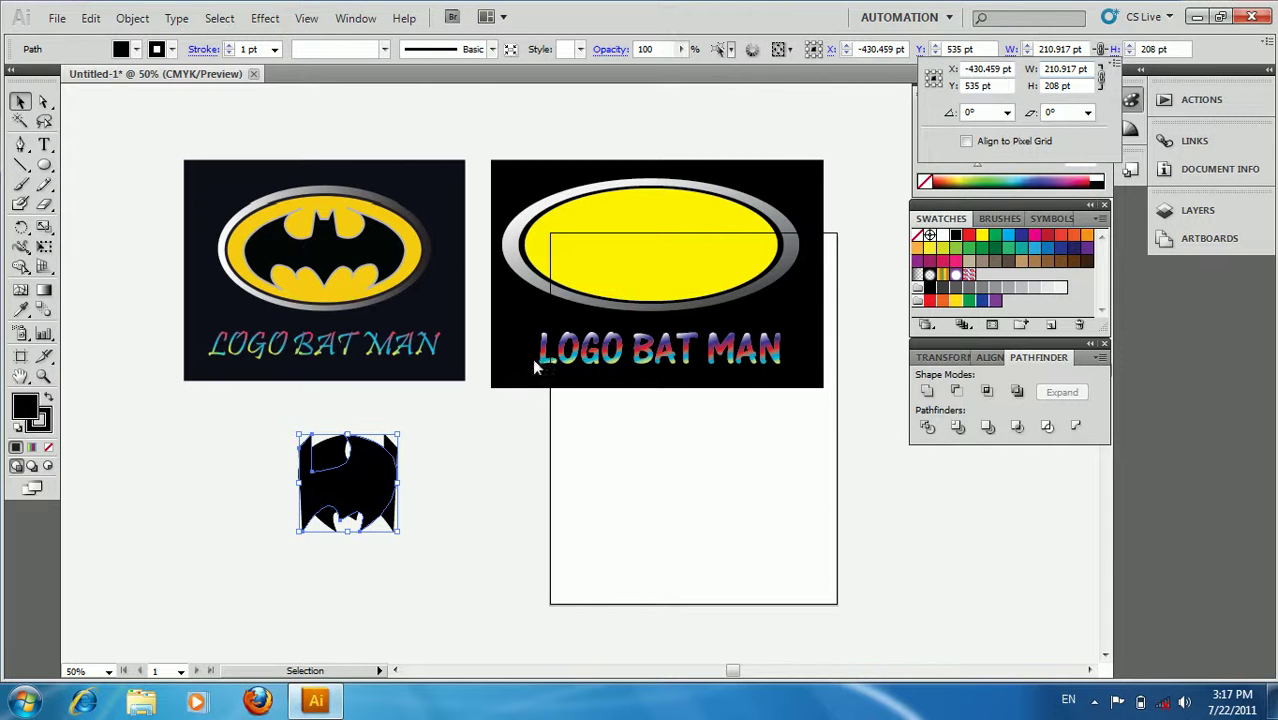
# - Nudge the mirrored half against the original, then select both halves and shift the bat right
pyautogui.press('Right')
pyautogui.press('Right')
pyautogui.press('Right')
pyautogui.press('Right')
pyautogui.press('Right')
pyautogui.press('Right')
pyautogui.press('Right')
pyautogui.press('Right')
pyautogui.press('Right')
pyautogui.press('Right')
pyautogui.press('Right')
pyautogui.press('Right')
pyautogui.press('Right')
pyautogui.press('Right')
pyautogui.press('Right')
pyautogui.press('Right')
pyautogui.press('Right')
pyautogui.press('Right')
pyautogui.press('Right')
pyautogui.press('Right')
pyautogui.press('Right')
pyautogui.press('Right')
pyautogui.press('Right')
pyautogui.press('Right')
pyautogui.press('Right')
pyautogui.press('Right')
pyautogui.press('Right')
pyautogui.press('Right')
pyautogui.press('Right')
pyautogui.press('Right')
pyautogui.press('Right')
pyautogui.press('Right')
pyautogui.press('Right')
pyautogui.press('Right')
pyautogui.press('Right')
pyautogui.press('Right')
pyautogui.press('Right')
pyautogui.press('Right')
pyautogui.press('Left')
pyautogui.press('Left')
pyautogui.press('Left')
pyautogui.press('Left')
pyautogui.press('Left')
pyautogui.press('Left')
pyautogui.click(544, 467)
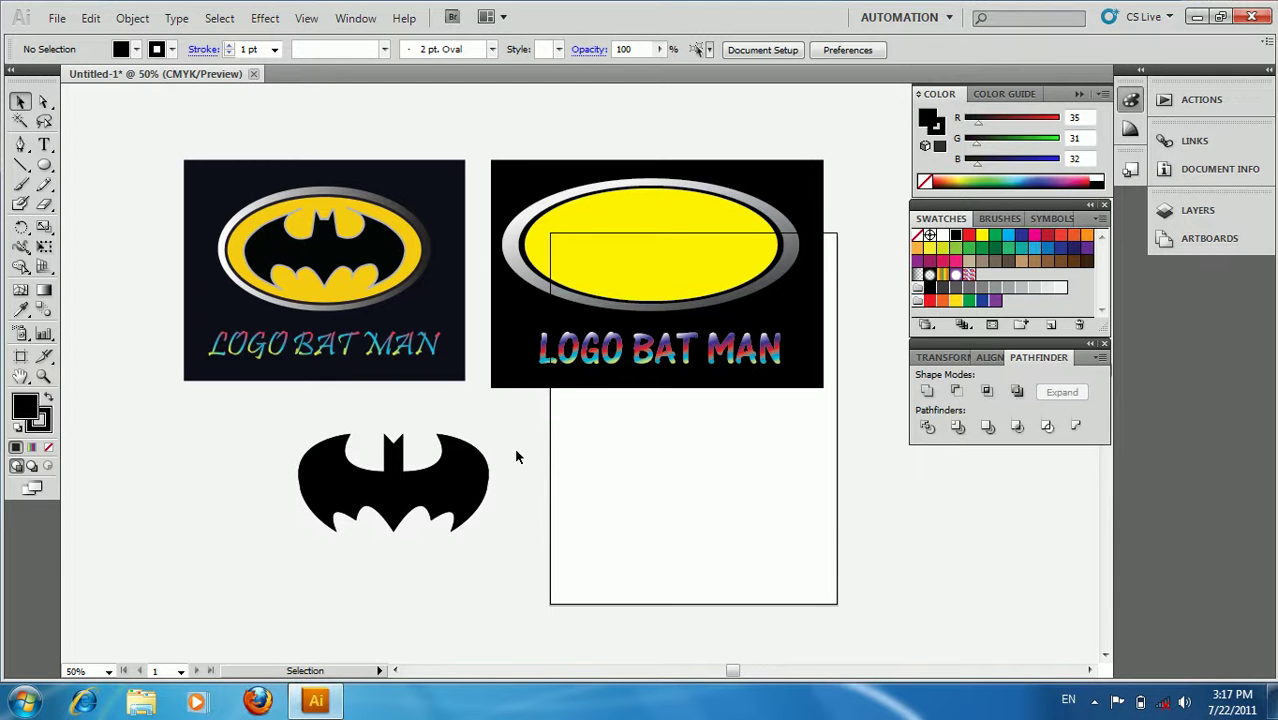
pyautogui.moveTo(240, 410); pyautogui.dragTo(505, 530)
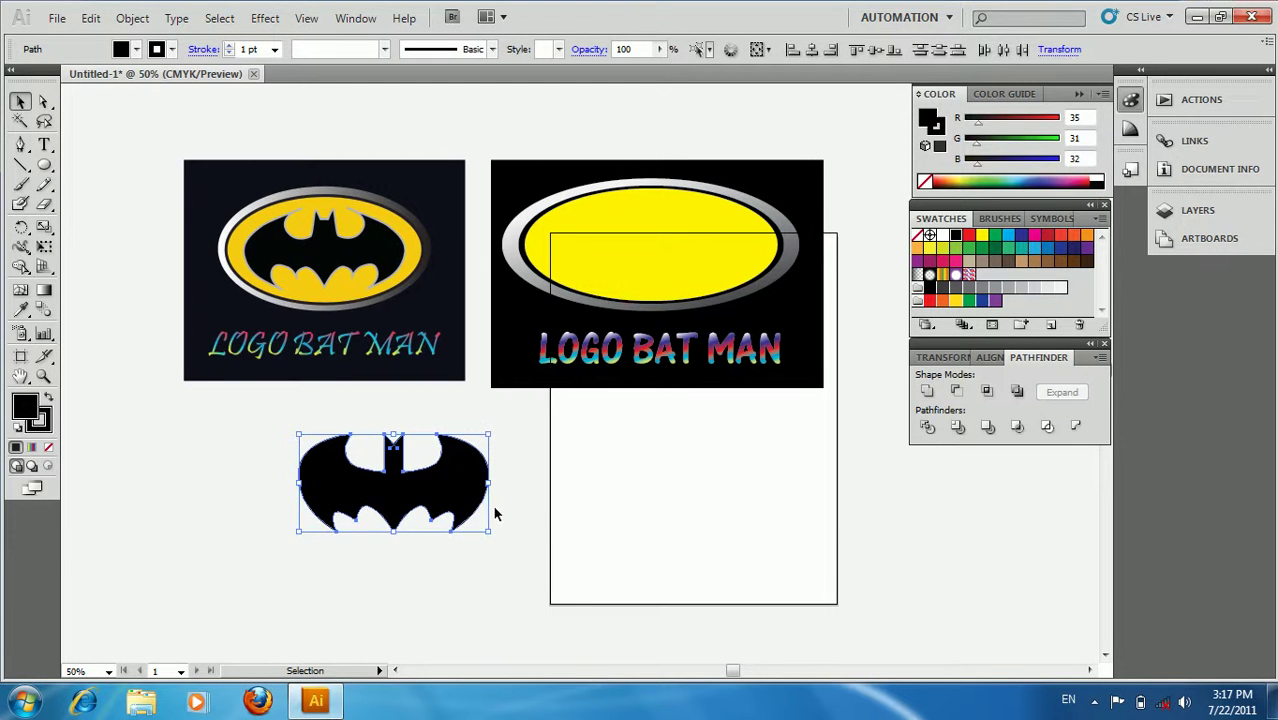
pyautogui.moveTo(462, 490); pyautogui.dragTo(637, 490)
# - Group both bat halves, apply a grey 8 pt stroke, and drag the bat onto the yellow ellipse
pyautogui.rightClick(638, 484)
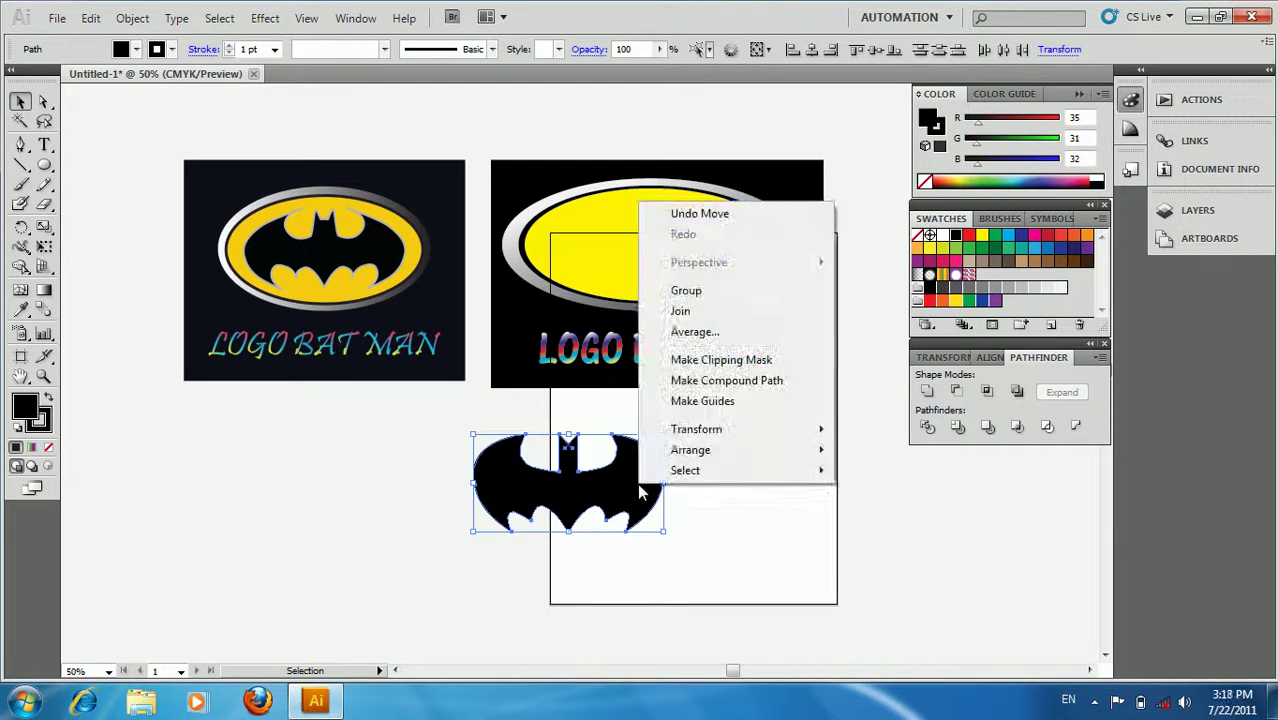
pyautogui.click(705, 292)
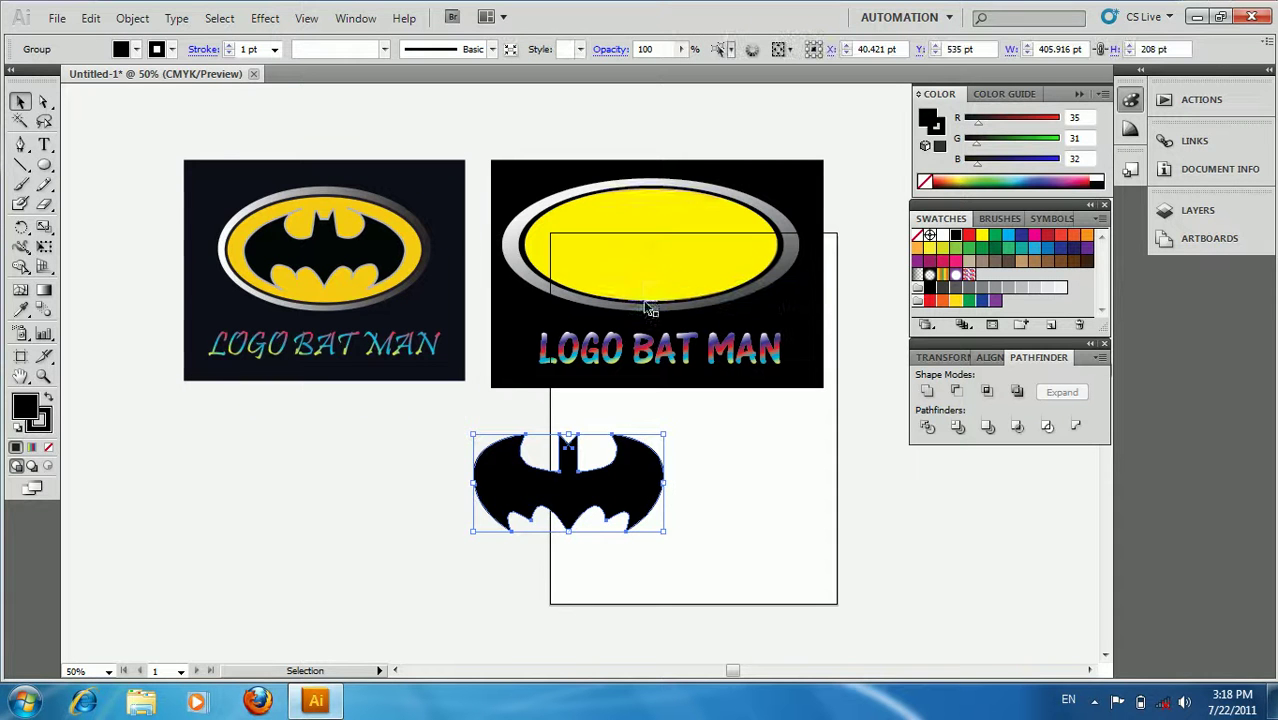
pyautogui.click(173, 50)
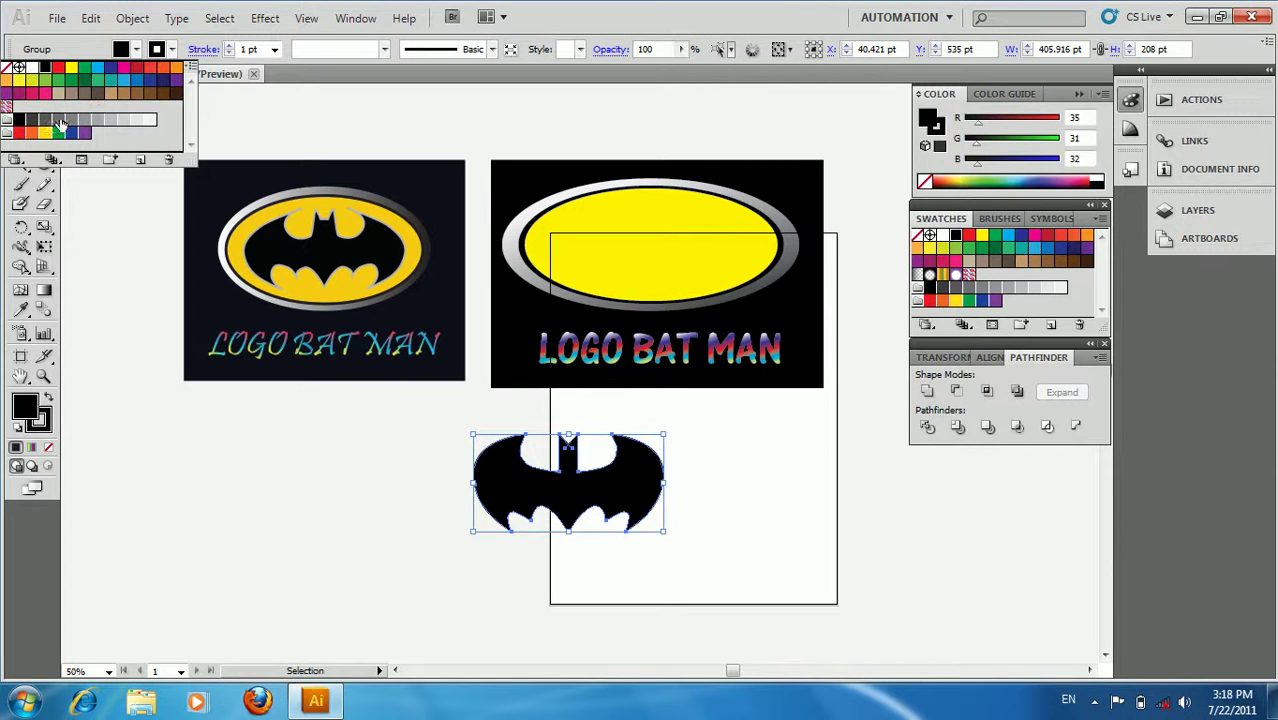
pyautogui.click(58, 122)
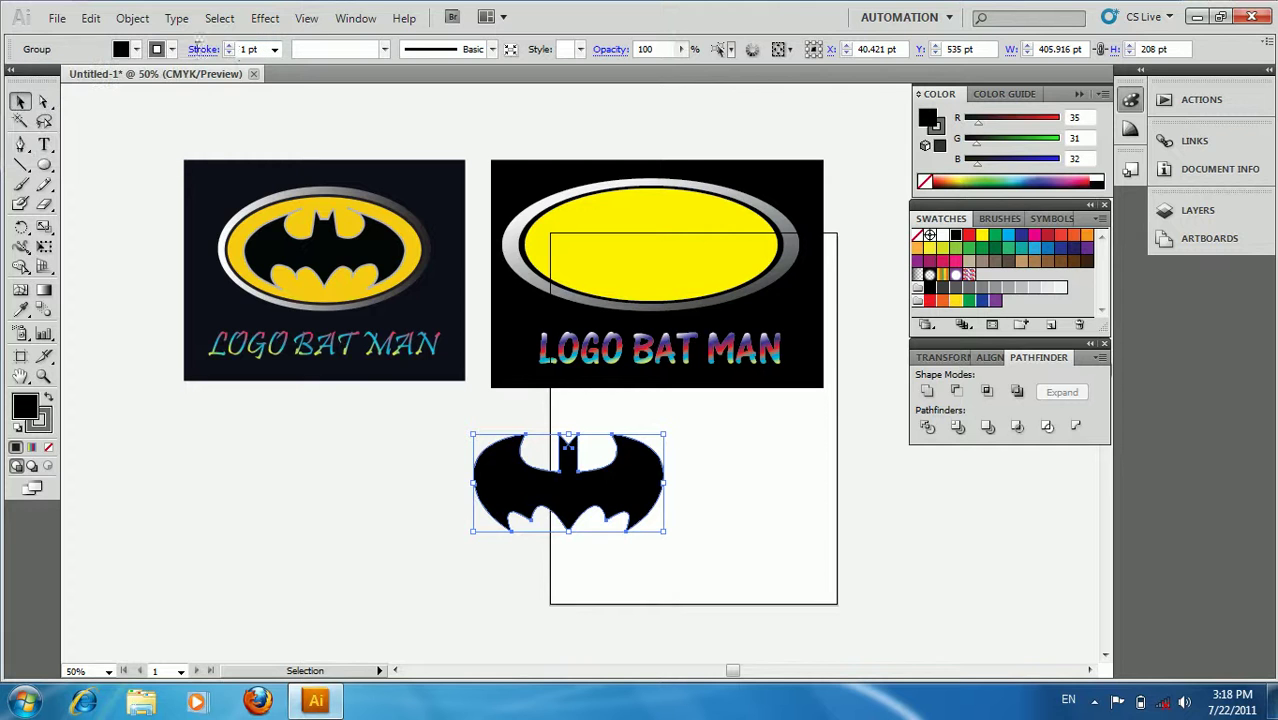
pyautogui.moveTo(261, 52); pyautogui.dragTo(228, 52)
pyautogui.write('8')
pyautogui.click(765, 481)
pyautogui.moveTo(640, 478); pyautogui.dragTo(724, 242)
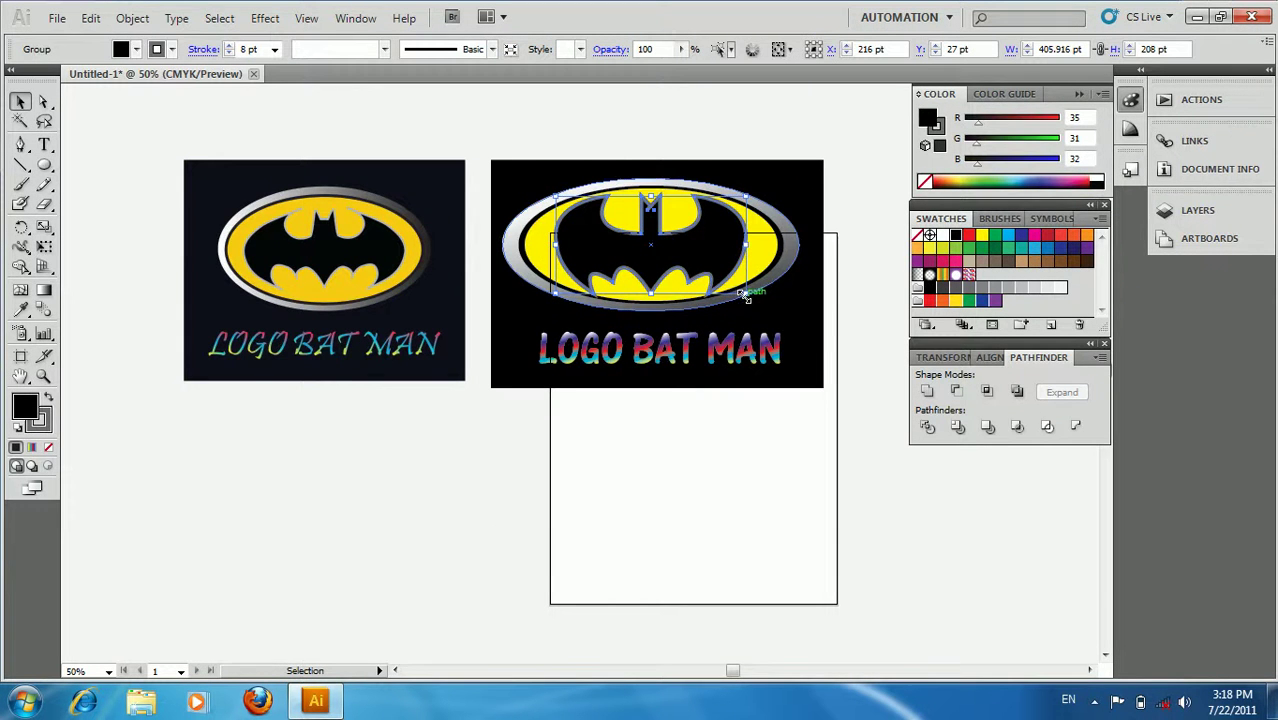
# - Scale the bat from its centre to about 363 × 186 pt to fit the ellipse
pyautogui.press('shift')
pyautogui.moveTo(745, 292); pyautogui.dragTo(729, 287)
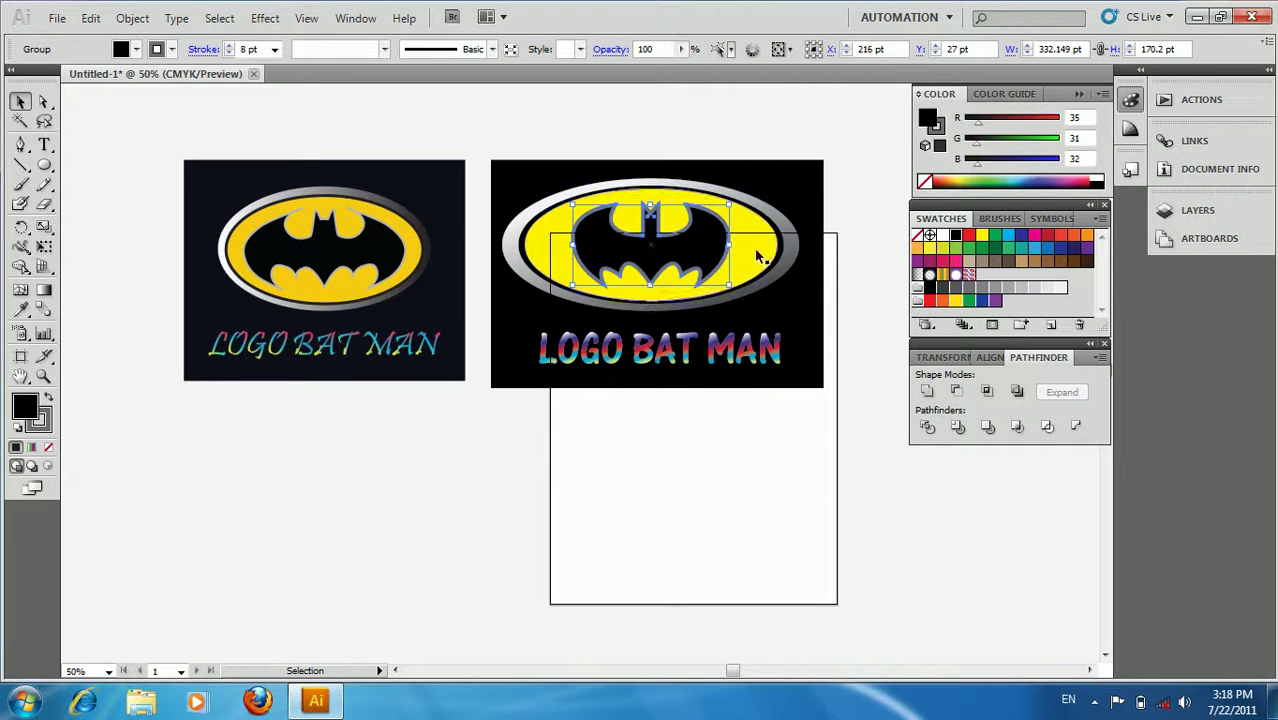
pyautogui.moveTo(729, 245); pyautogui.dragTo(752, 253)
# - Centre the bat on the yellow ellipse using the Align panel, then deselect
pyautogui.click(742, 258)
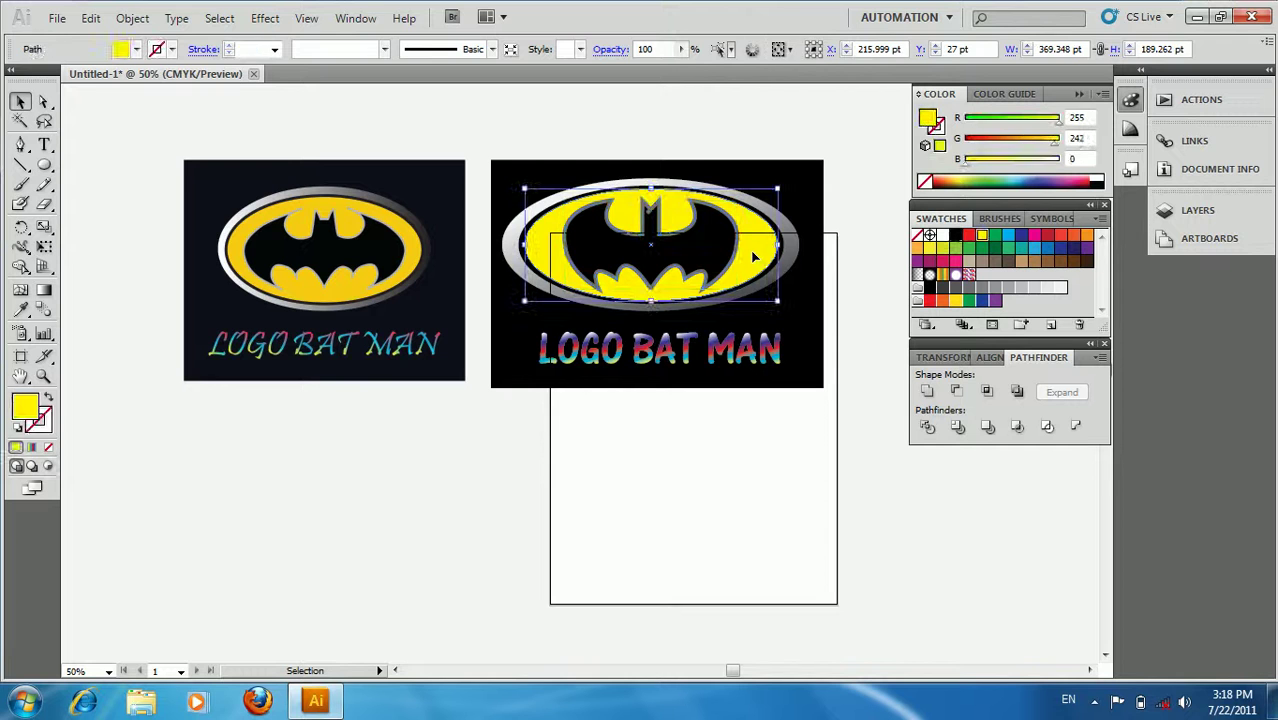
pyautogui.keyDown('shift'); pyautogui.click(714, 252); pyautogui.keyUp('shift')
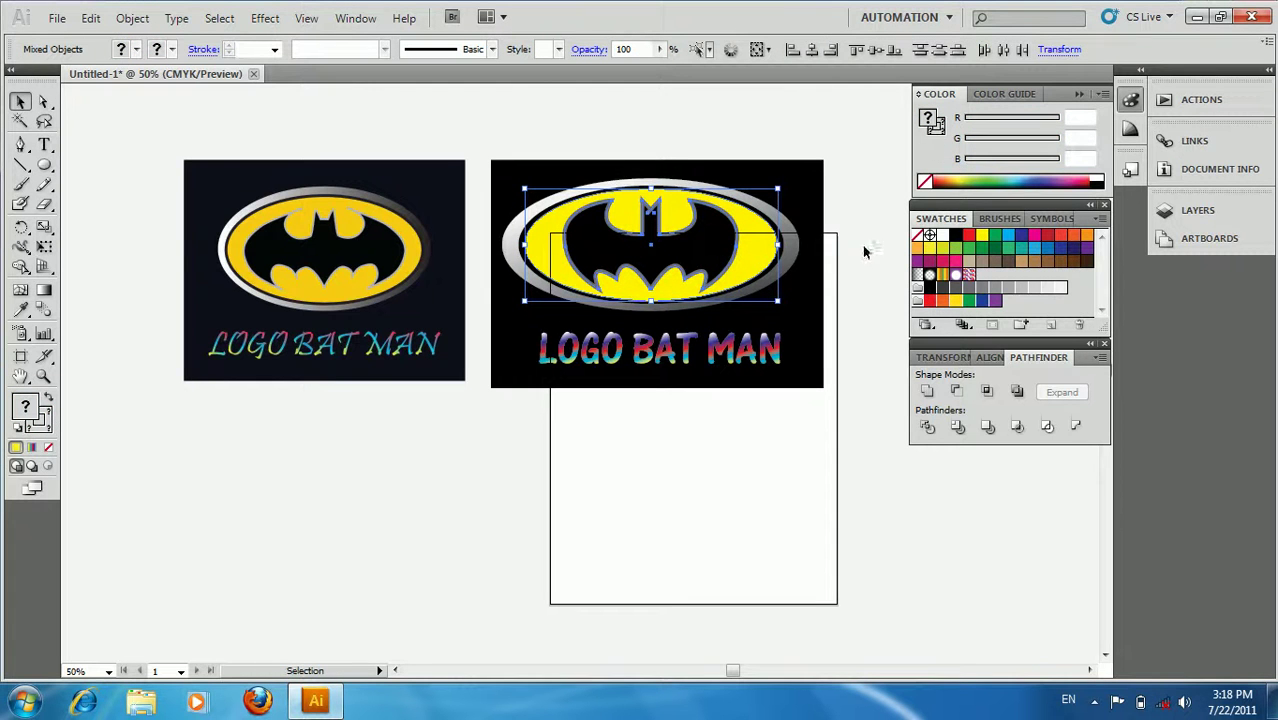
pyautogui.click(990, 357)
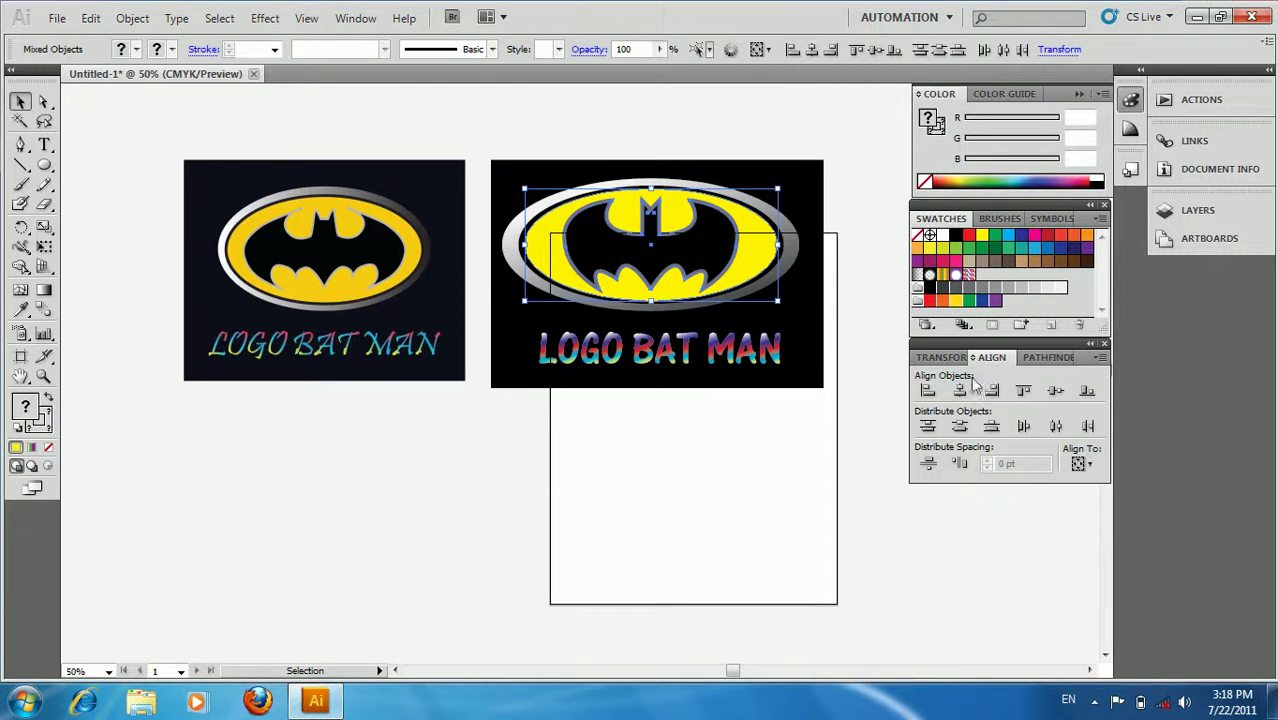
pyautogui.click(881, 234)
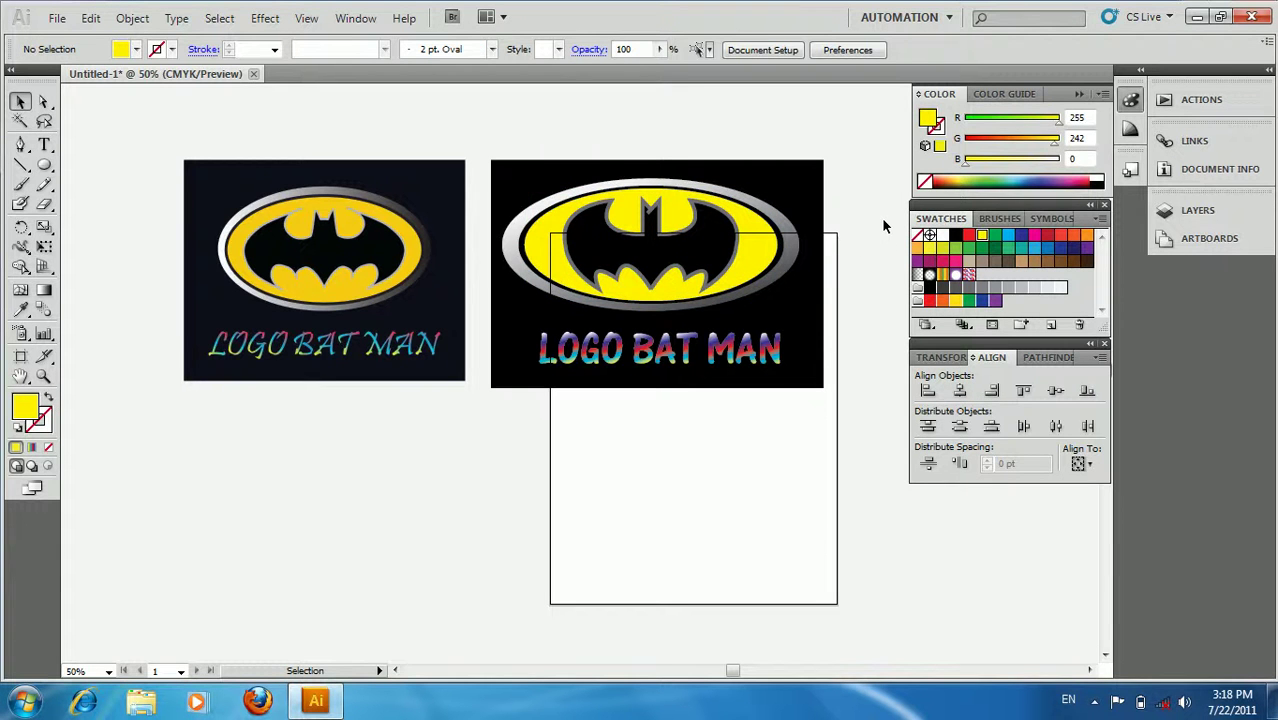